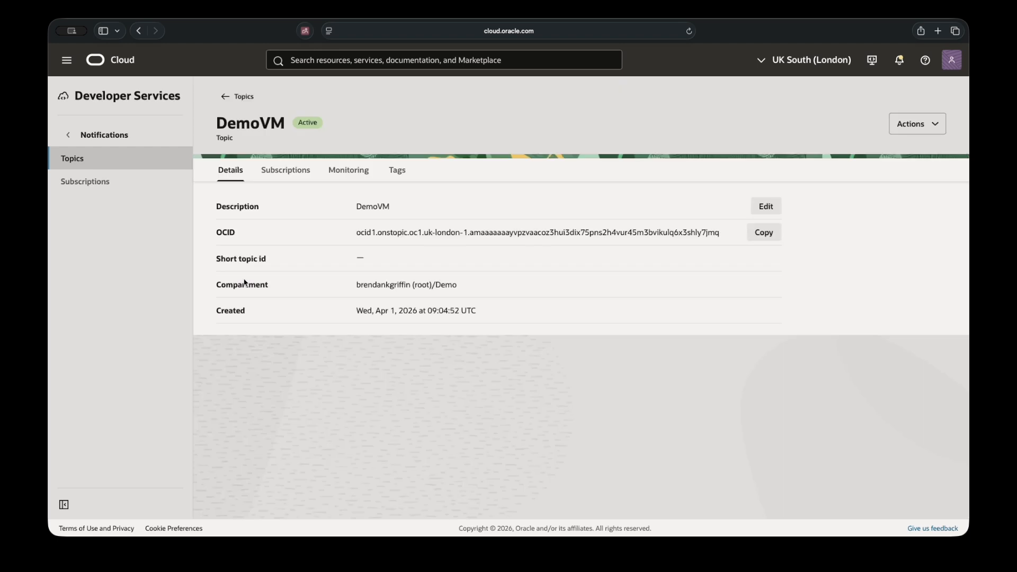
- Show the DemoVM topic's Subscriptions tab, which currently lists no subscriptions
left_click(284, 172)
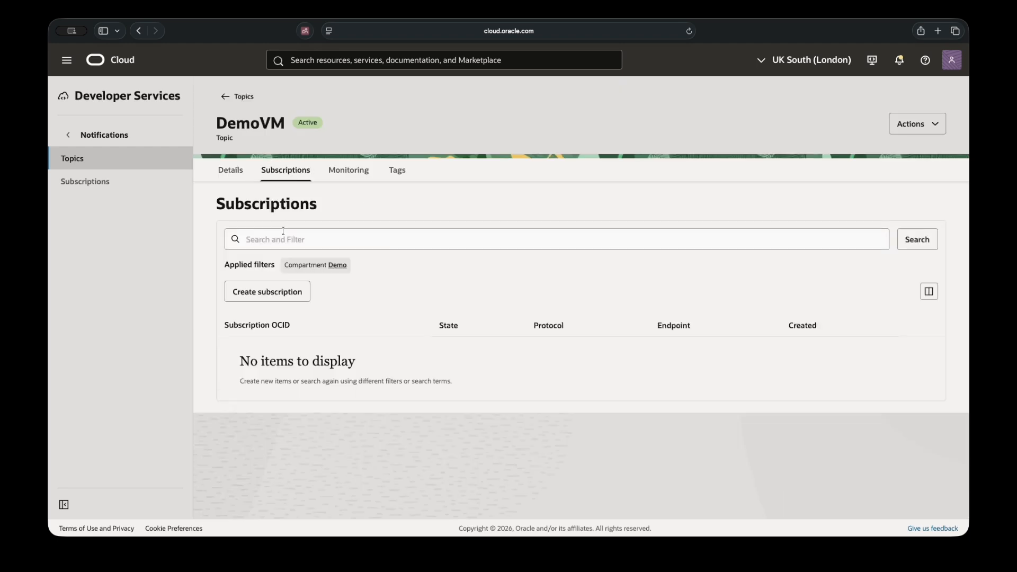
- Add an Email-protocol subscription to the DemoVM topic using the user's email address
left_click(283, 291)
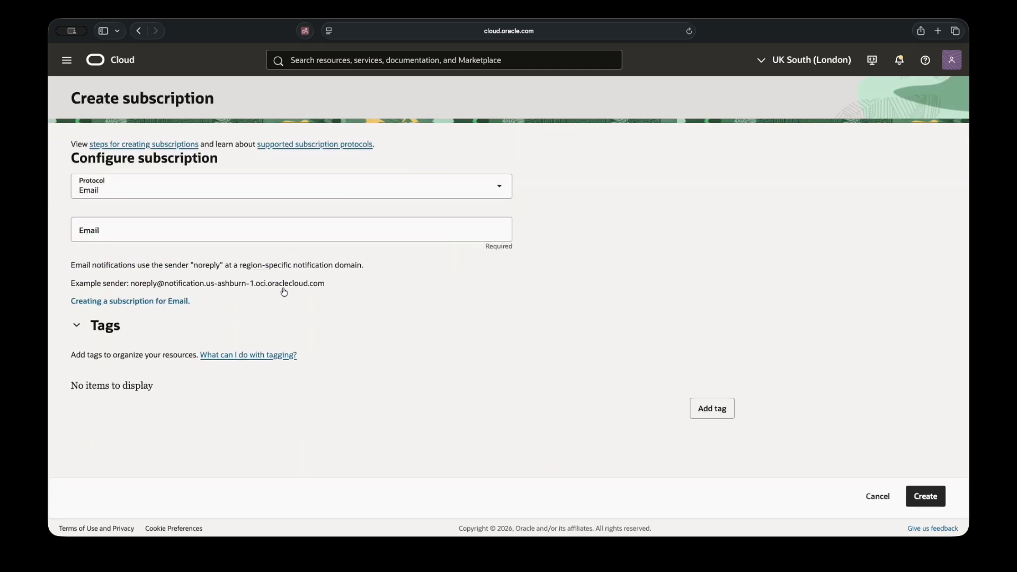
left_click(503, 189)
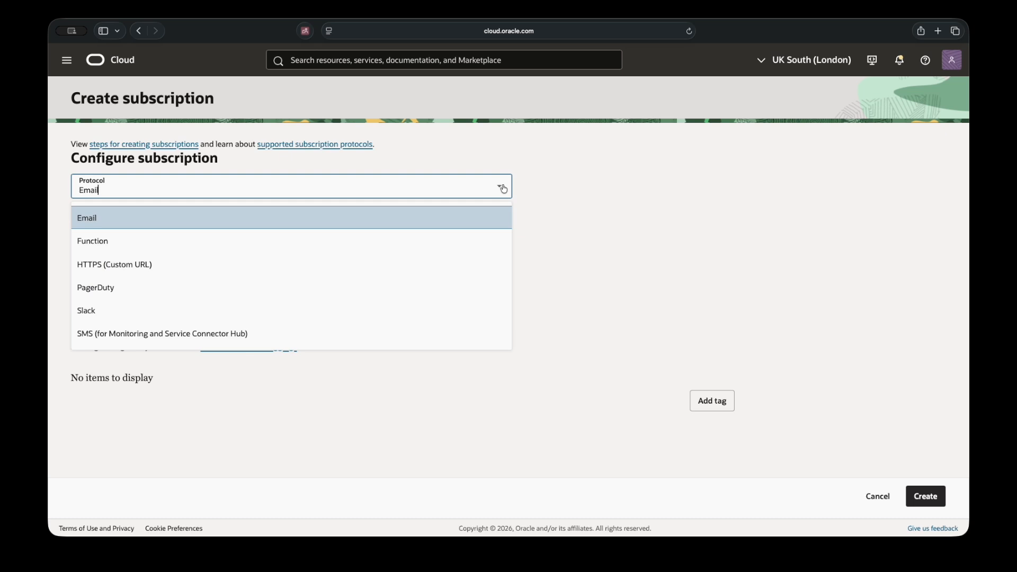
left_click(125, 217)
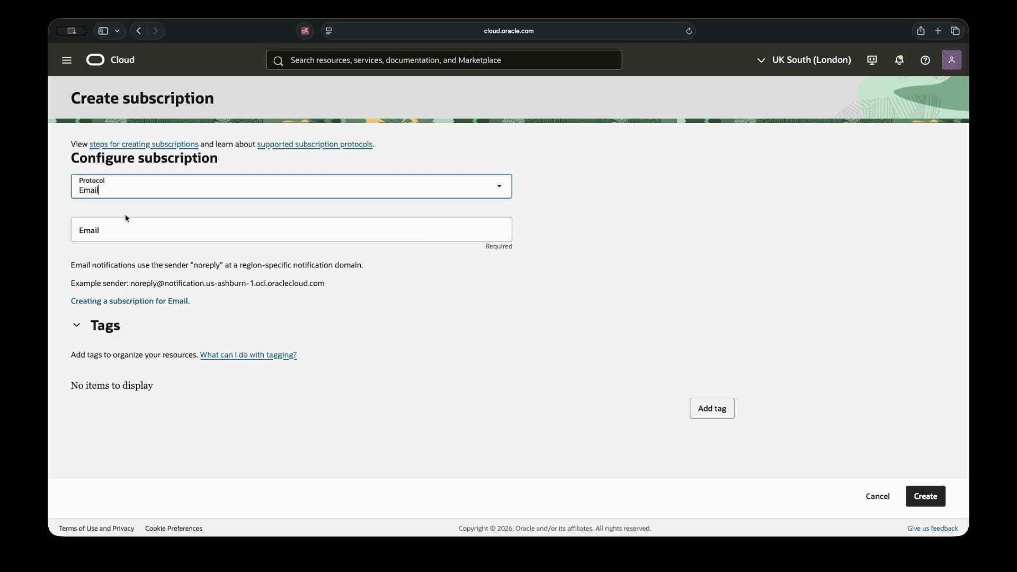
left_click(115, 229)
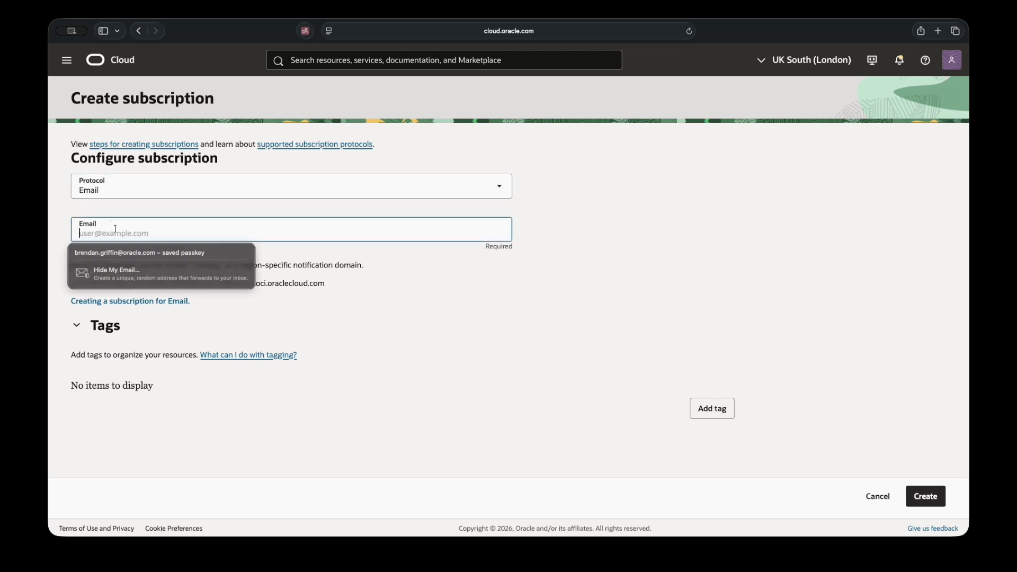
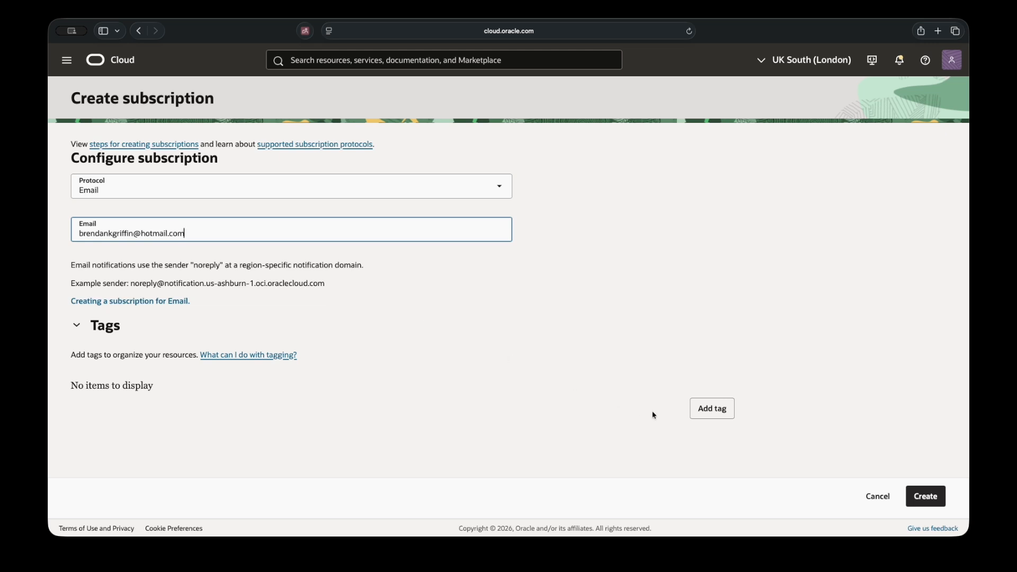
left_click(925, 497)
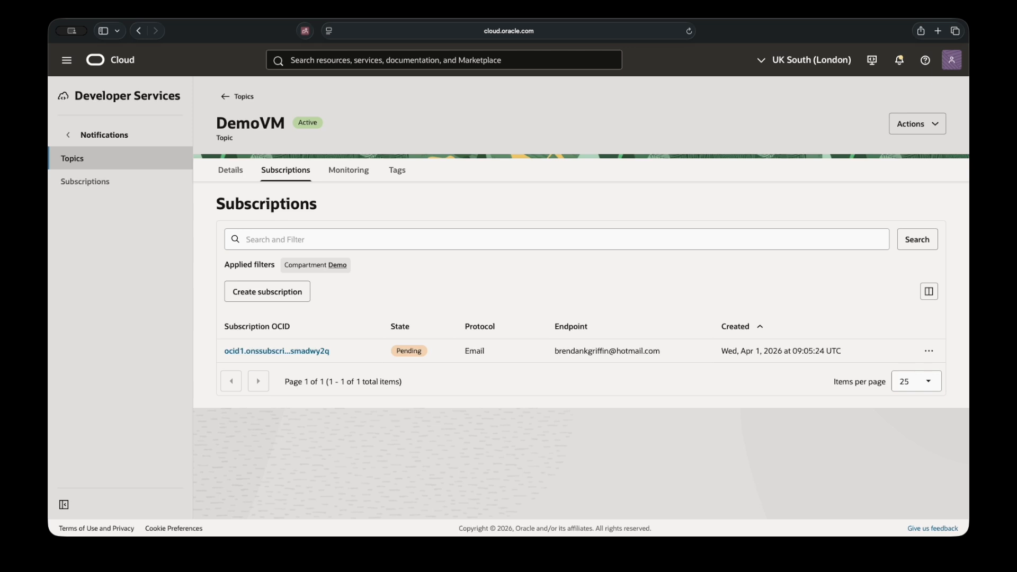
- Reload the console to return to the Home page
left_click(689, 31)
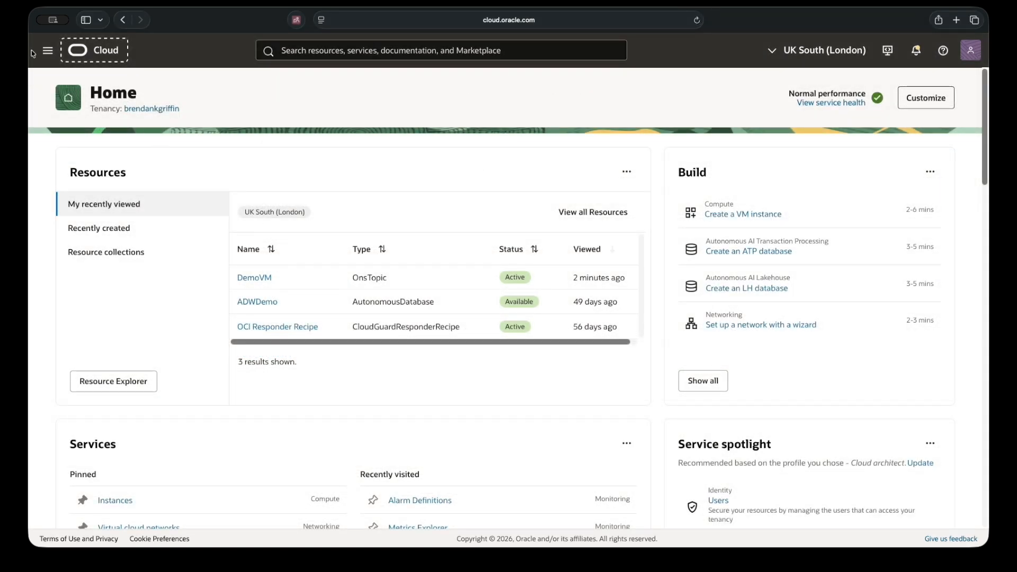
- Check the DemoVM instance in the Compute Instances list
left_click(48, 52)
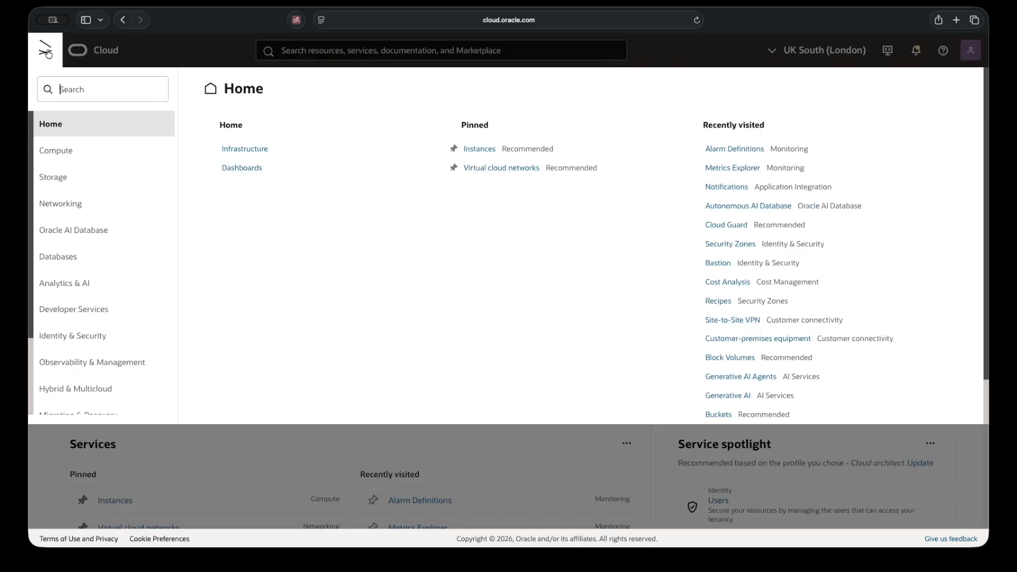
left_click(60, 151)
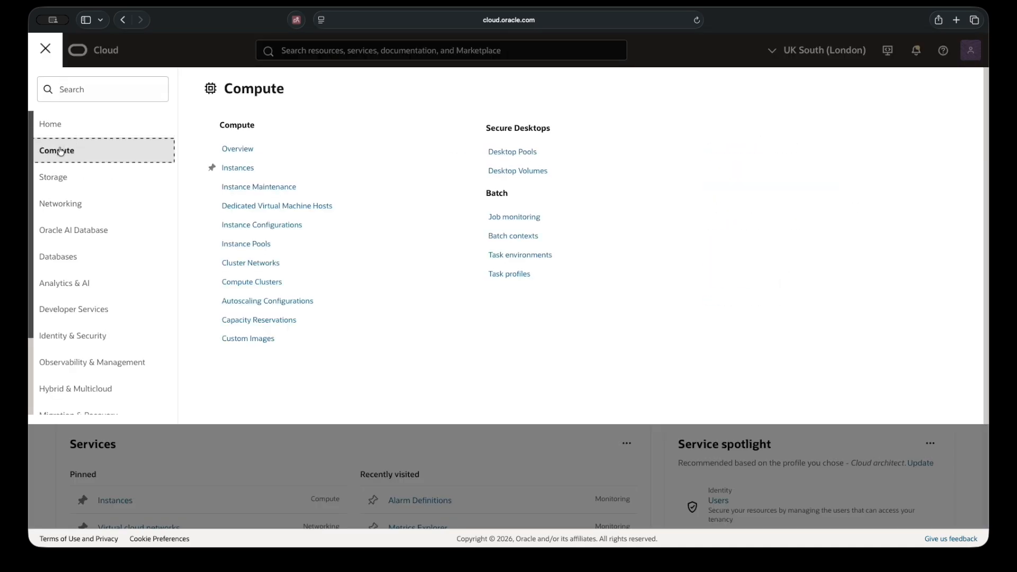
left_click(234, 166)
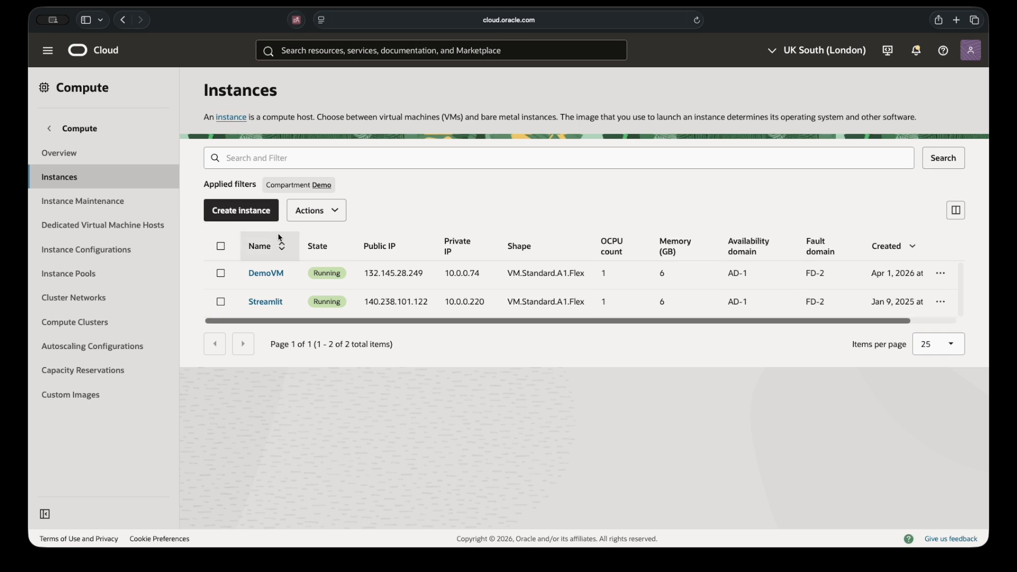
left_click_drag(300, 274, 248, 272)
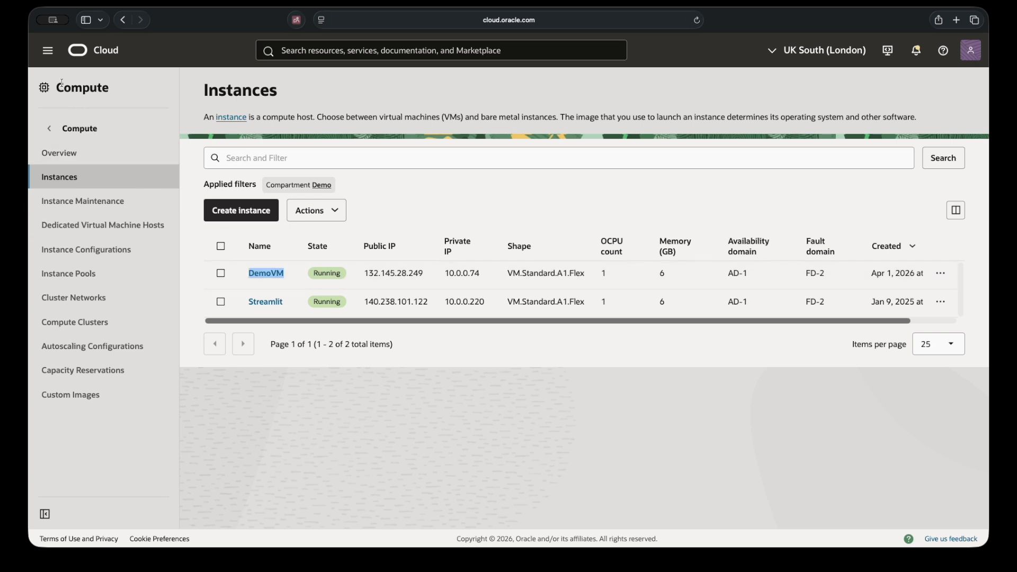
- Go to Observability & Management Alarm Definitions for the Demo compartment
left_click(48, 51)
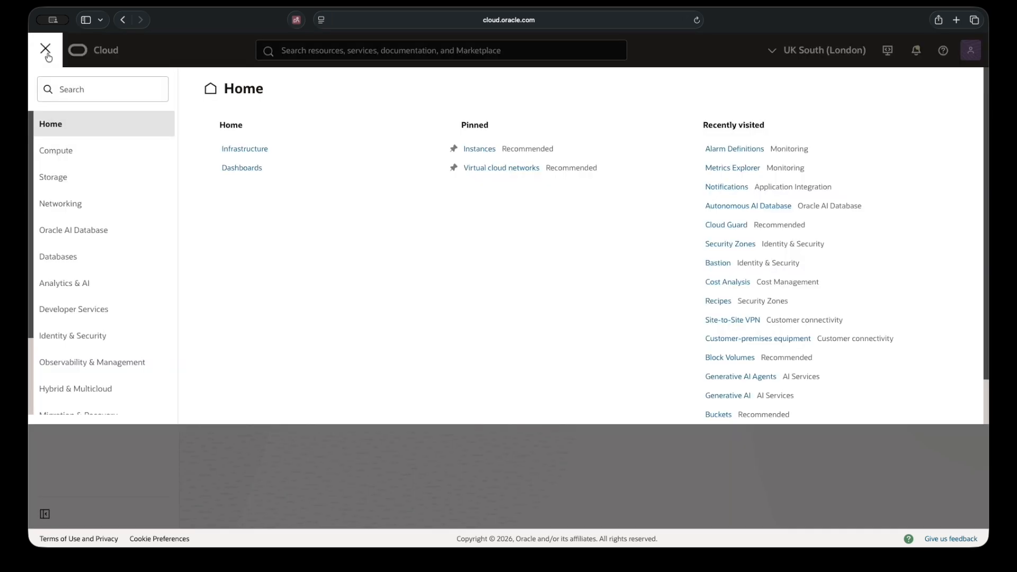
left_click(98, 361)
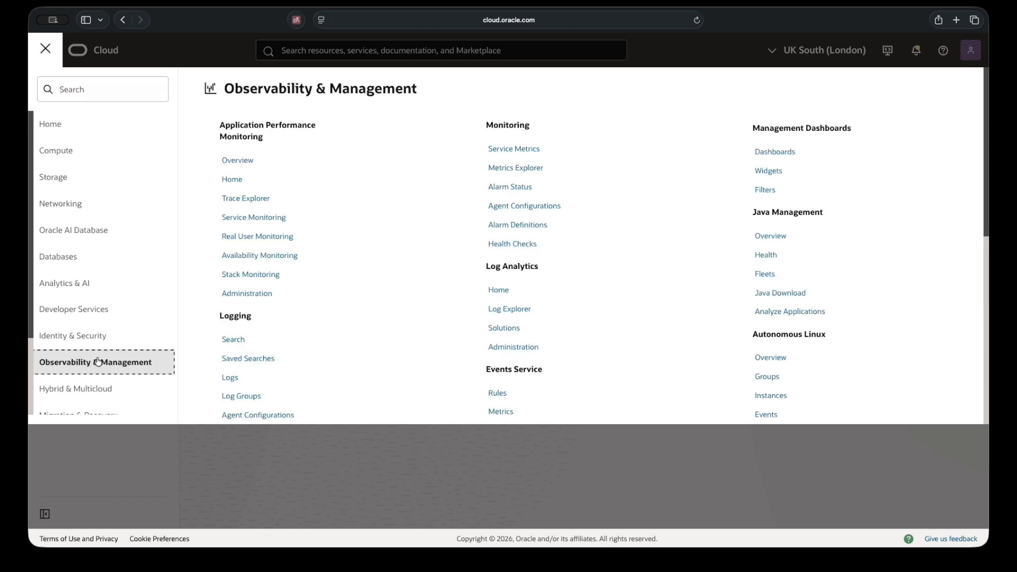
left_click(517, 225)
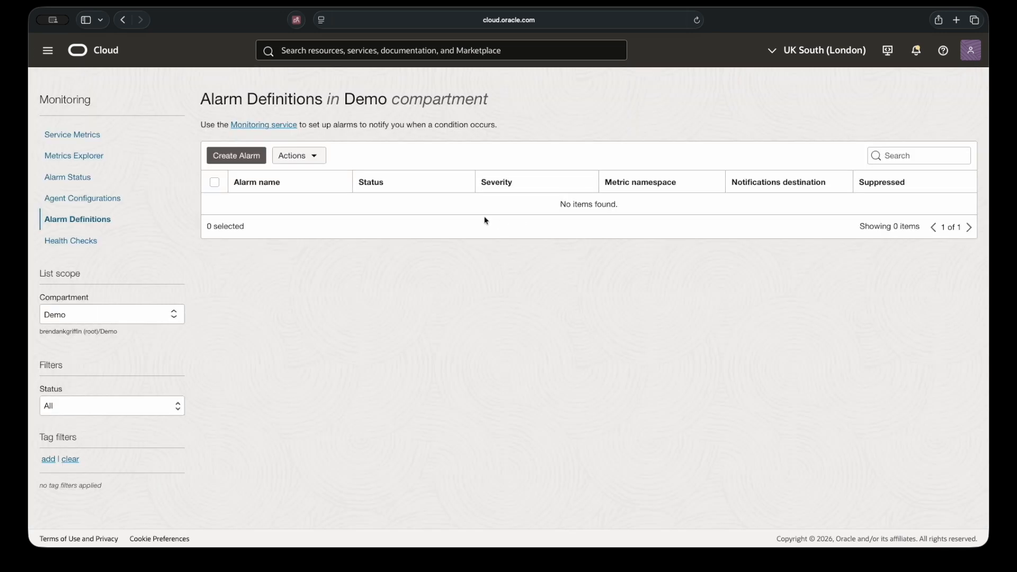
- Start a new alarm named 'DemoVM - High CPU'
left_click(236, 157)
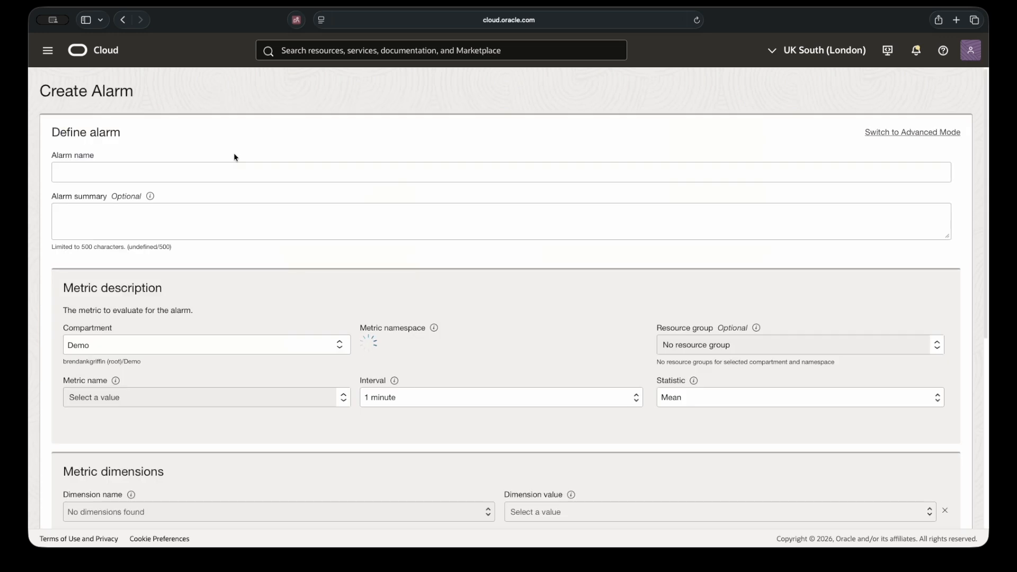
left_click(69, 172)
type("Demo")
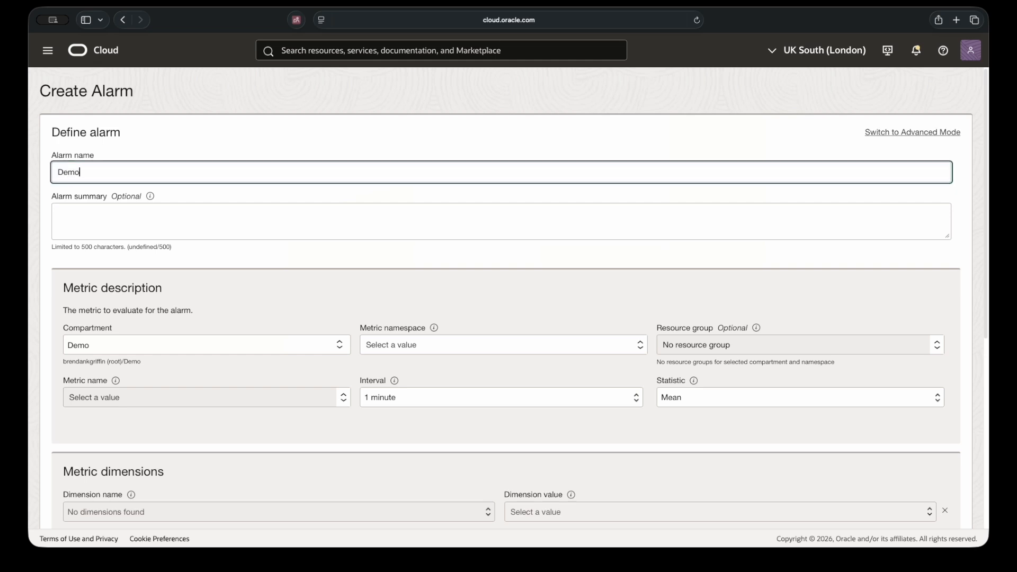
type("VM - High CPU")
- Set the metric to oci_computeagent CpuUtilization with a 1-minute interval
left_click(399, 346)
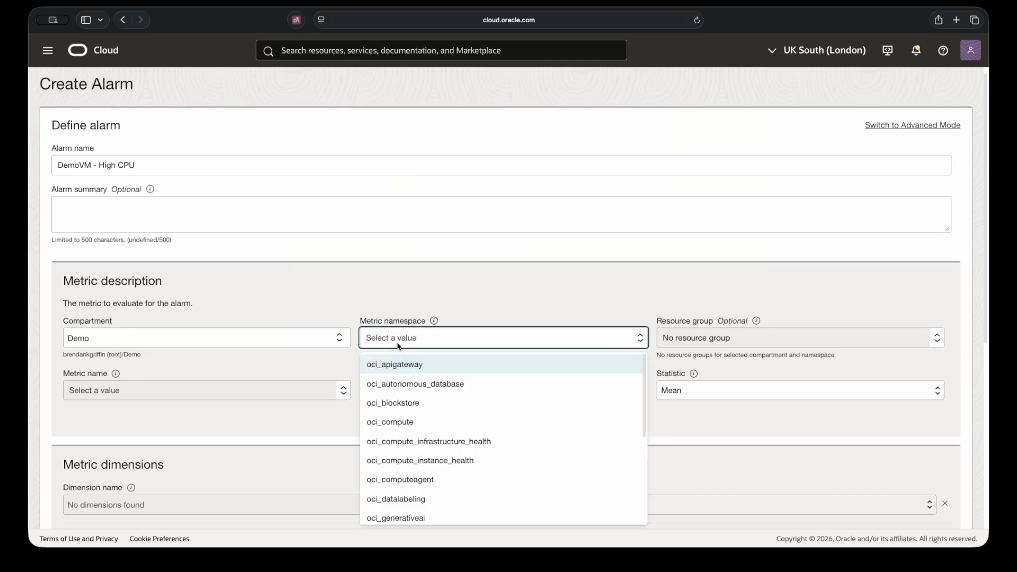
left_click(415, 478)
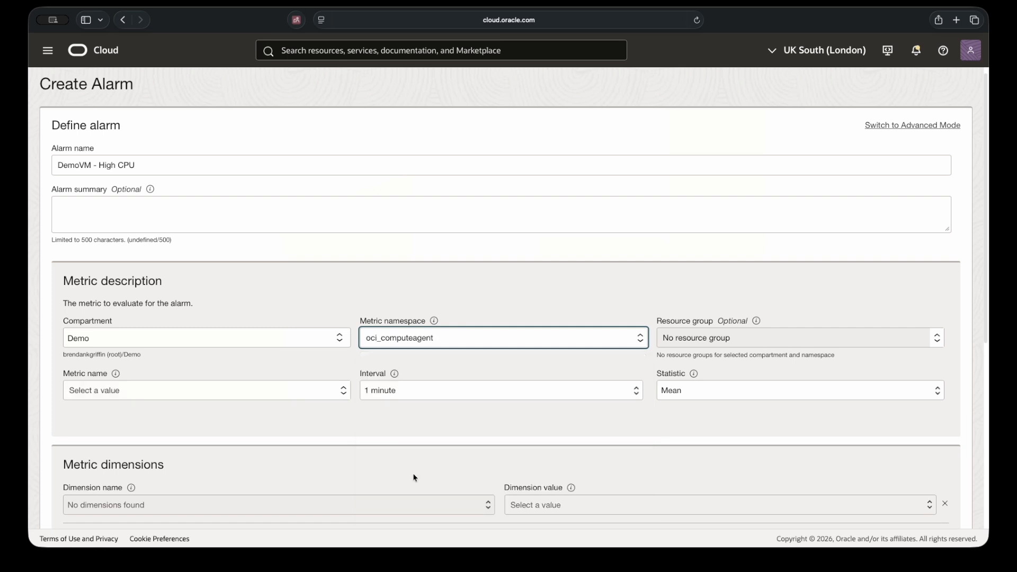
left_click(126, 390)
scroll(126, 392, "down", 1)
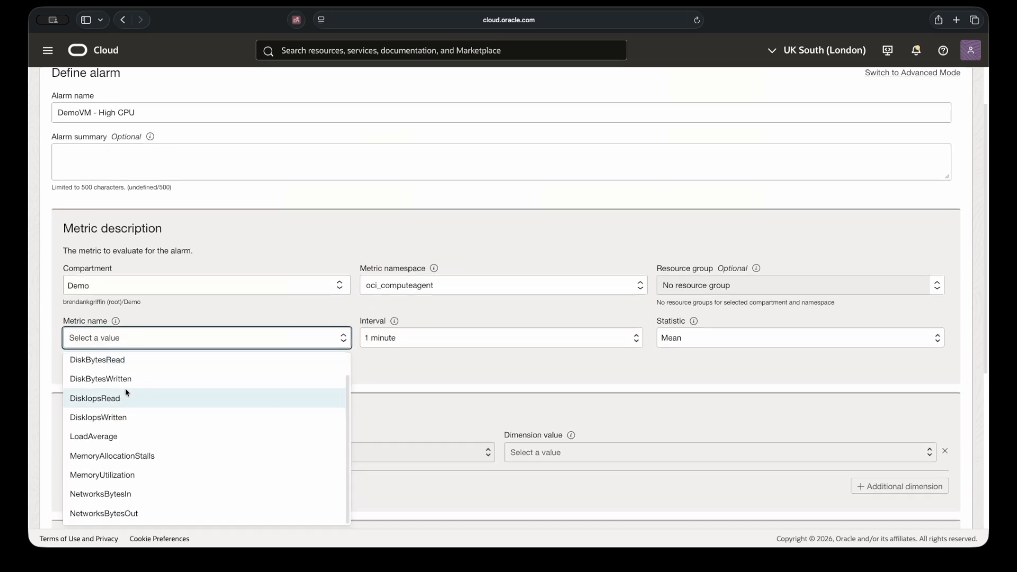
scroll(126, 392, "up", 1)
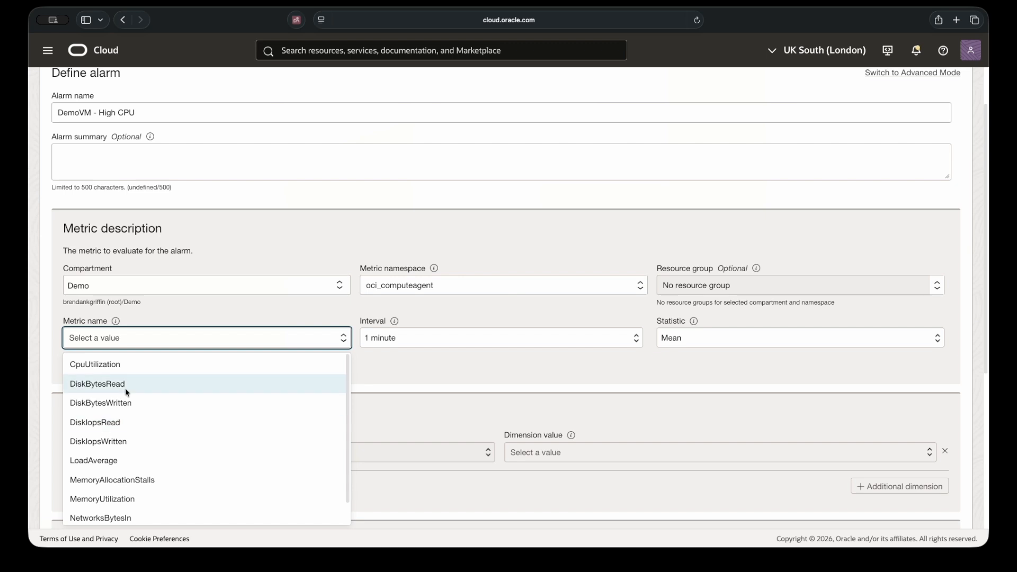
left_click(107, 364)
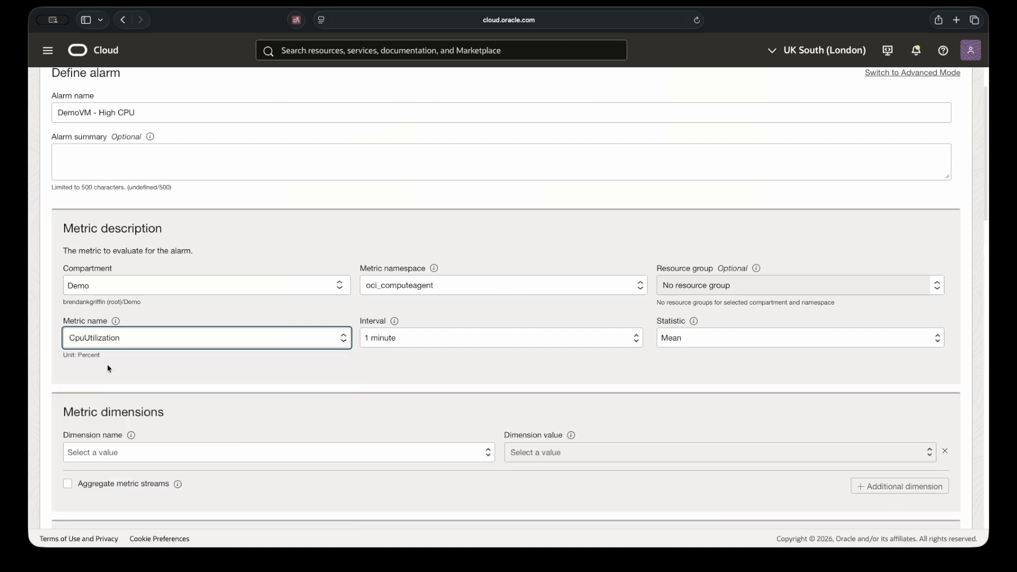
left_click(637, 339)
left_click(639, 341)
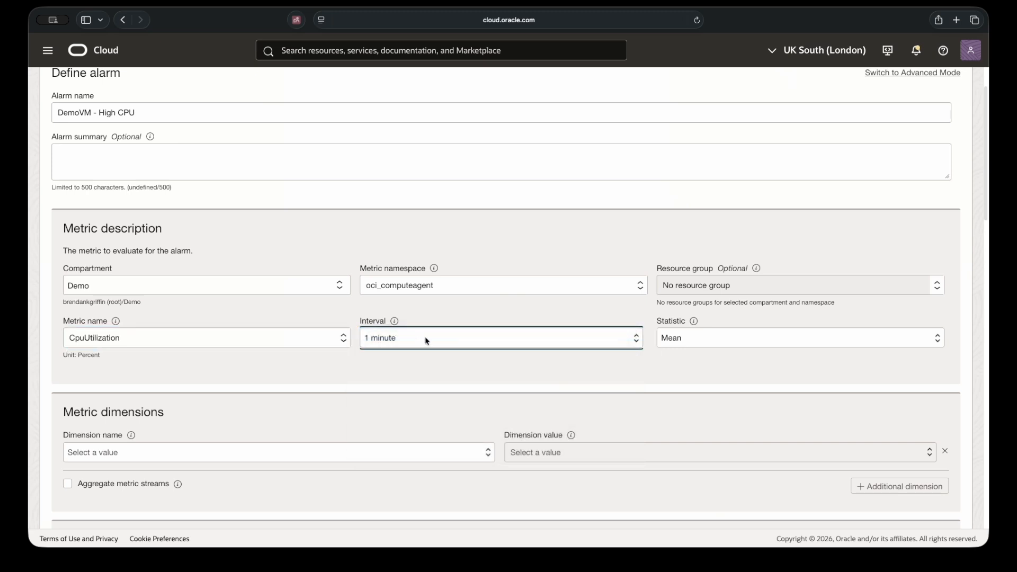
mouse_move(692, 322)
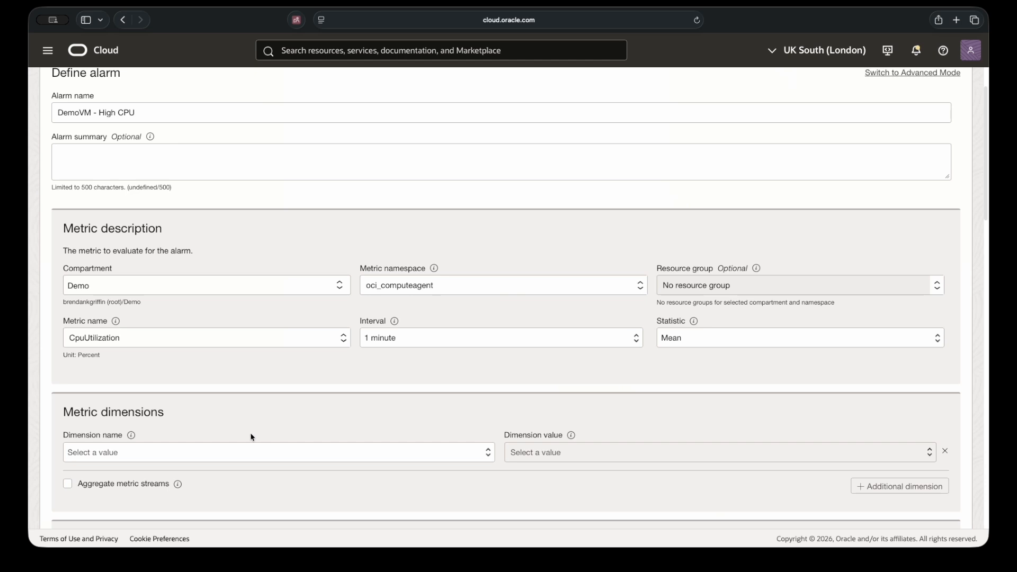
- Limit the alarm to DemoVM via the resourceDisplayName dimension
left_click(251, 452)
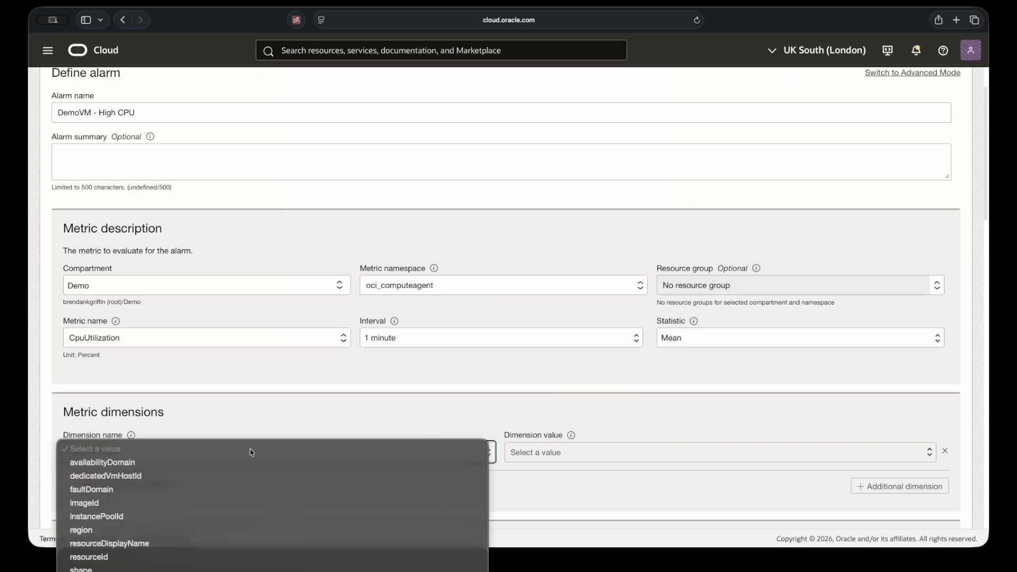
left_click(140, 548)
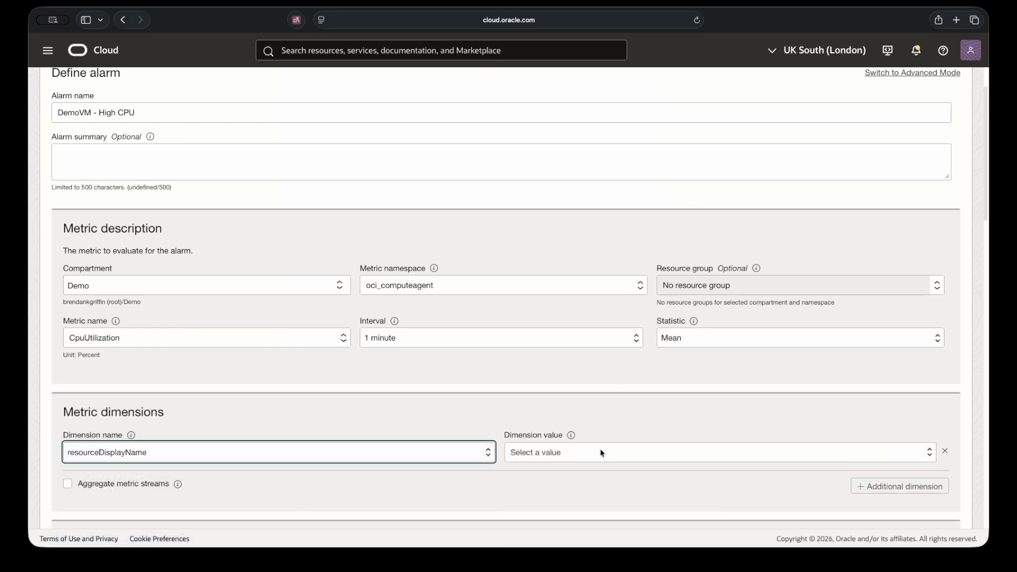
left_click(929, 451)
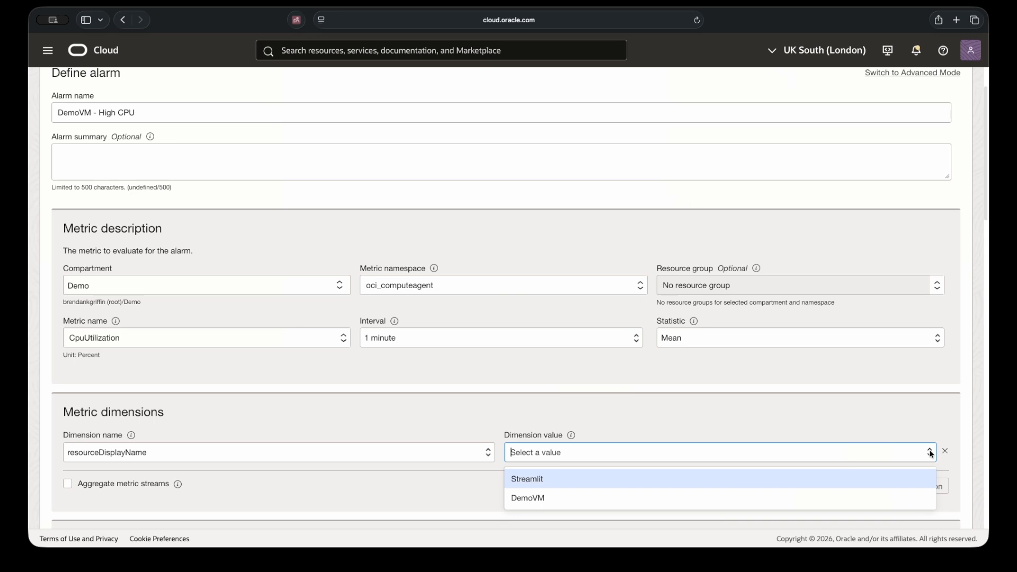
left_click(567, 498)
left_click_drag(985, 209, 989, 295)
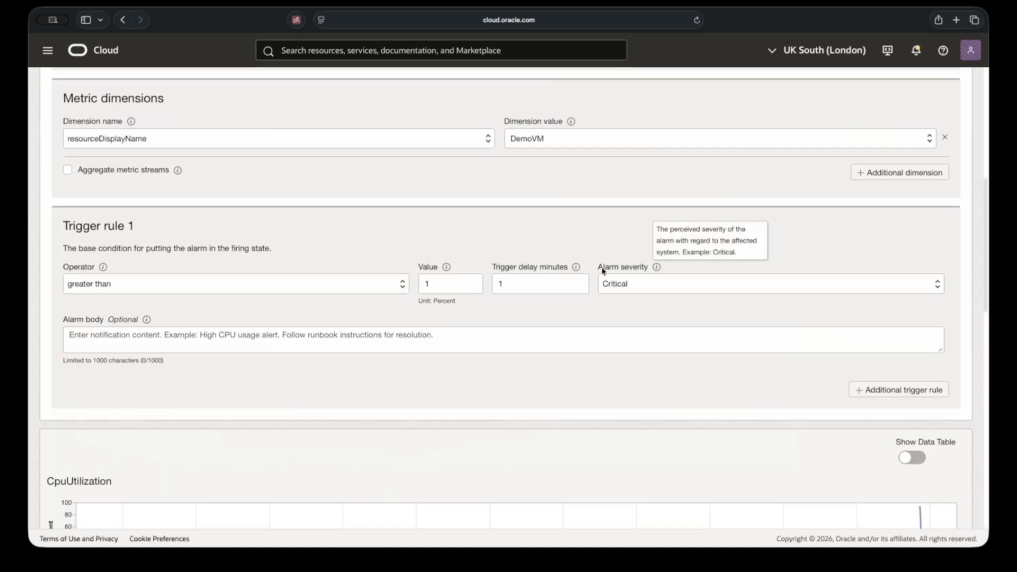
- Set the trigger to CPU above 50 for 5 minutes at Critical severity
left_click(437, 285)
key("BackSpace")
type("50")
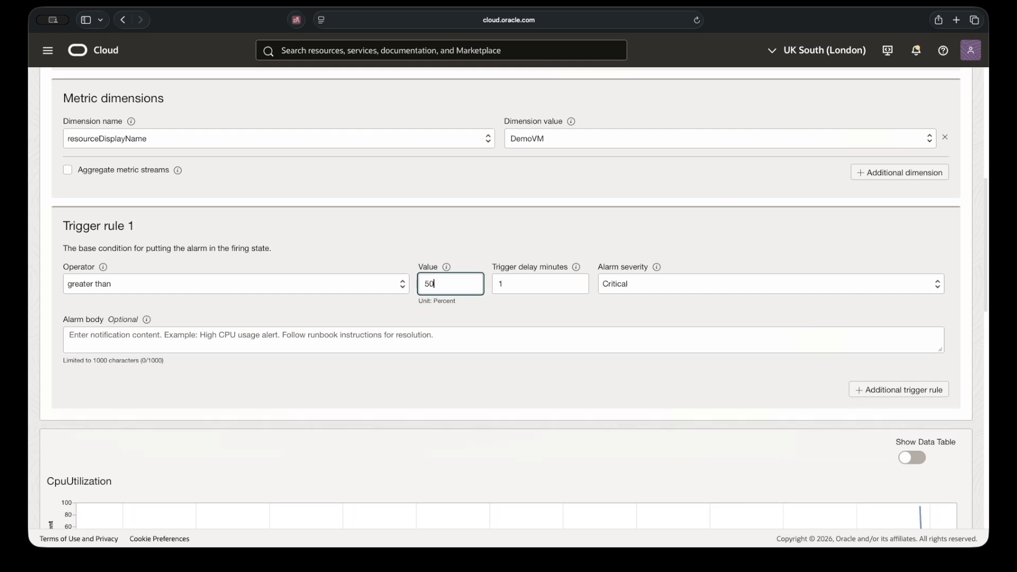
left_click(509, 285)
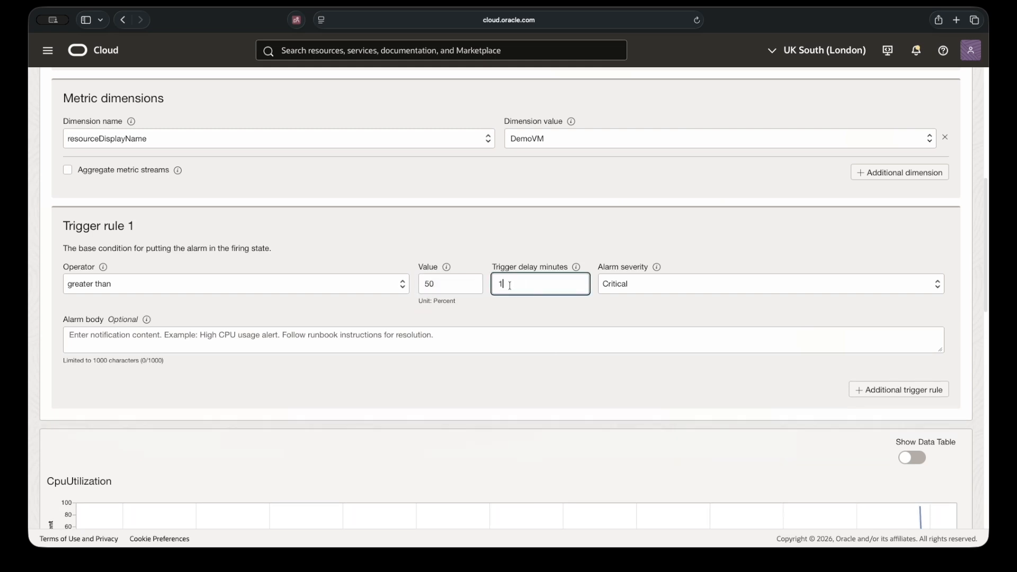
key("BackSpace")
type("5")
left_click(636, 284)
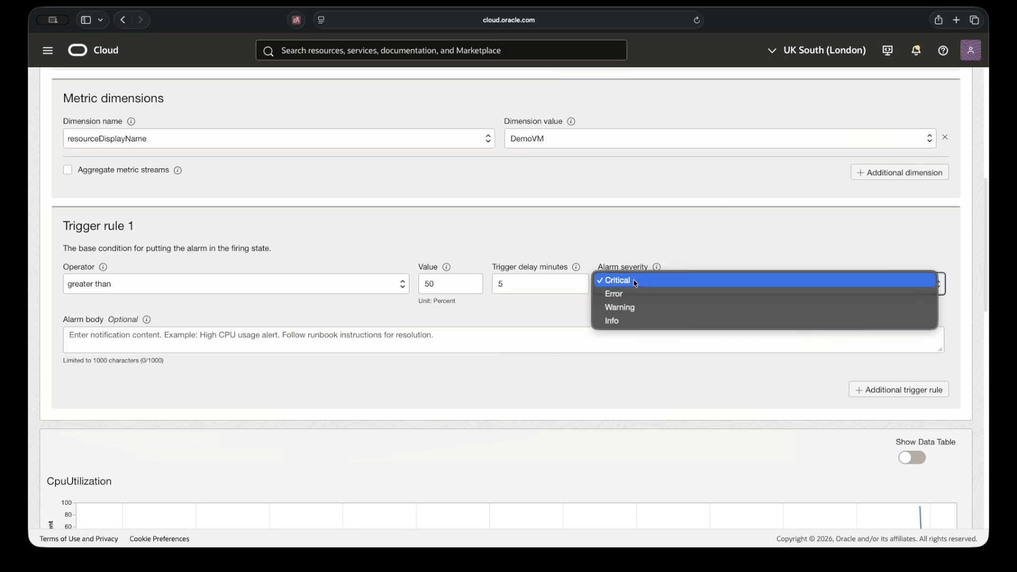
left_click(636, 283)
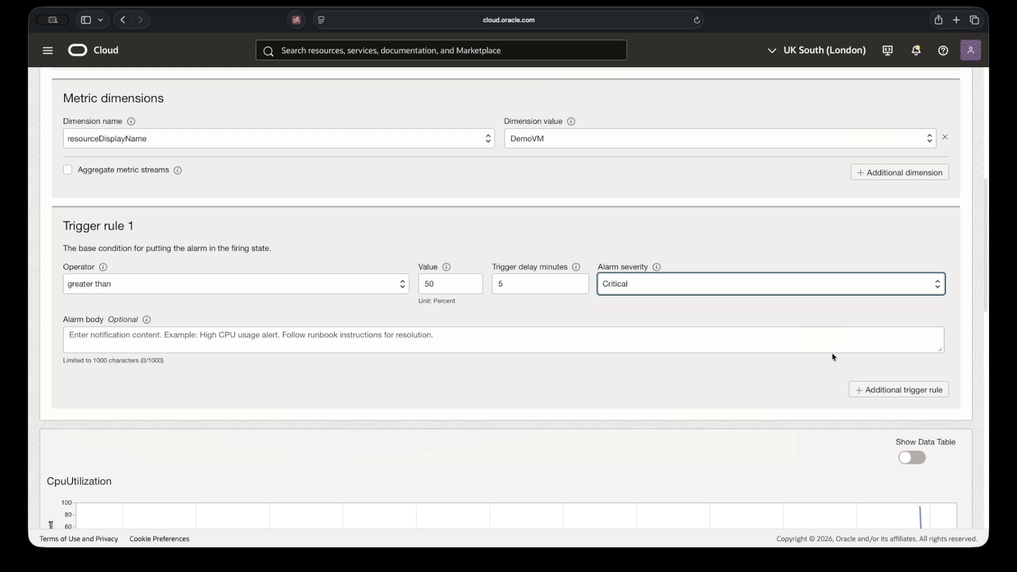
- Send the alarm's notifications to the DemoVM topic
left_click_drag(983, 300, 989, 468)
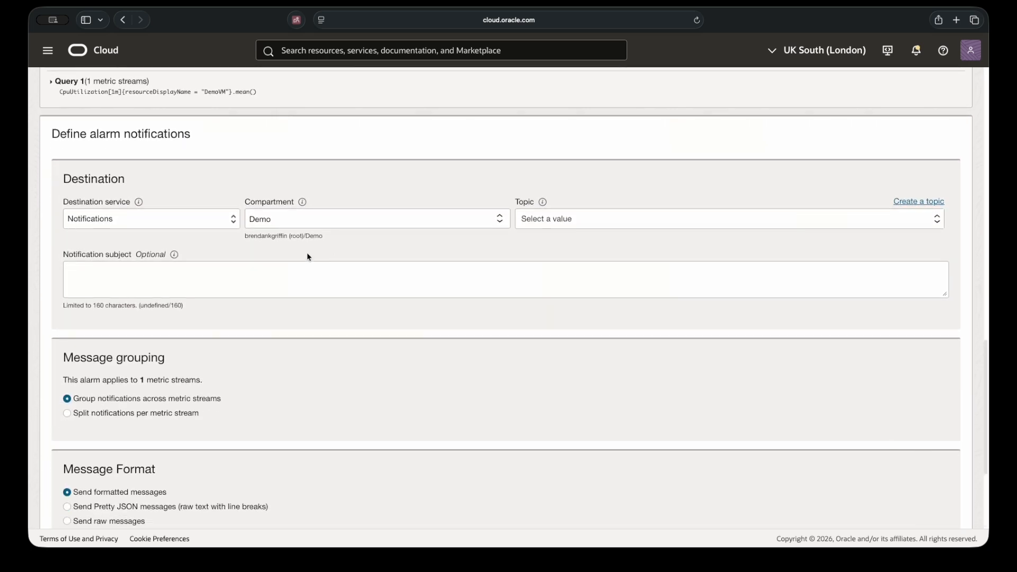
left_click(545, 221)
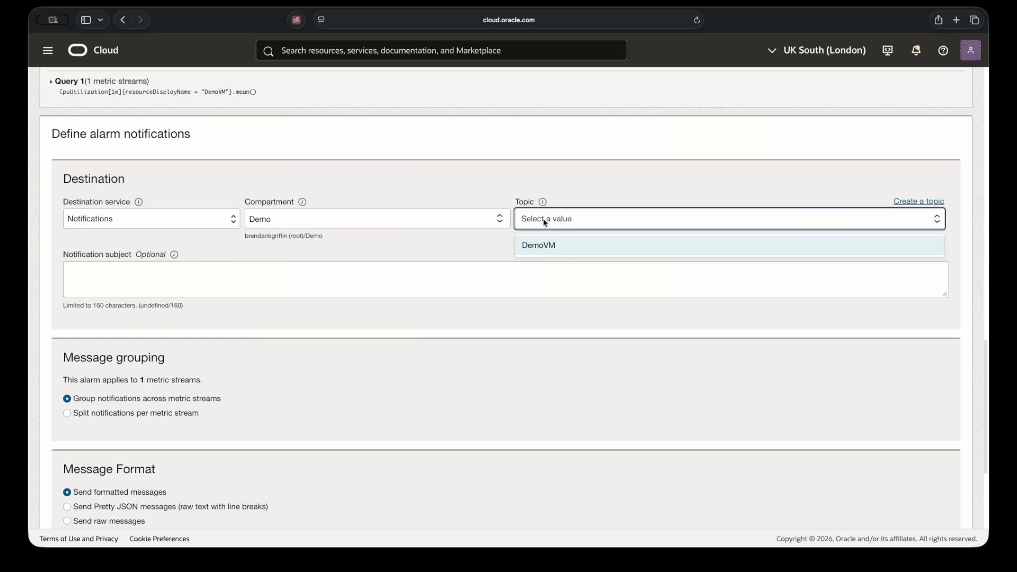
left_click(550, 247)
scroll(683, 341, "down", 5)
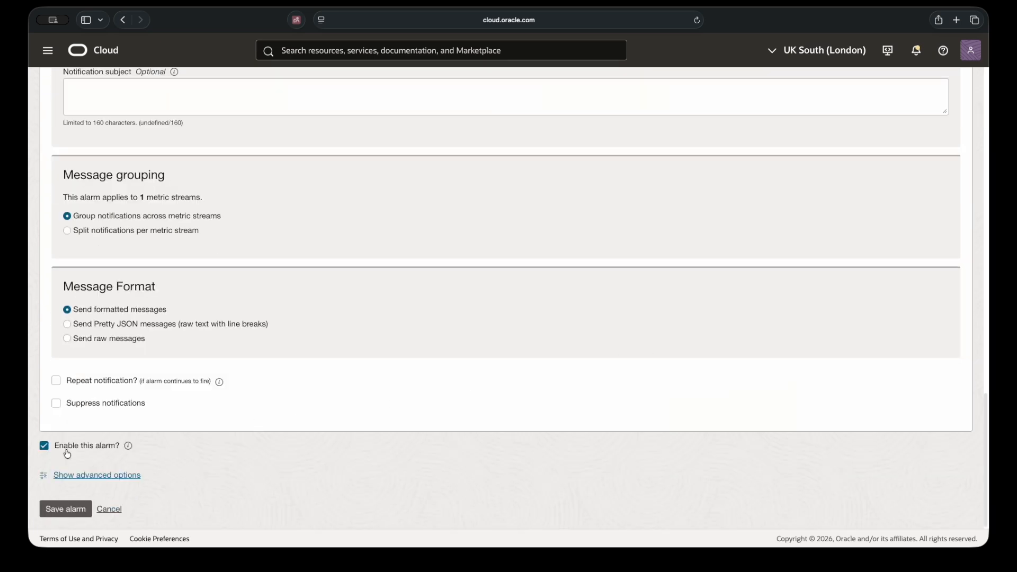
- Save the DemoVM - High CPU alarm and refresh its details page showing state Ok
left_click(60, 510)
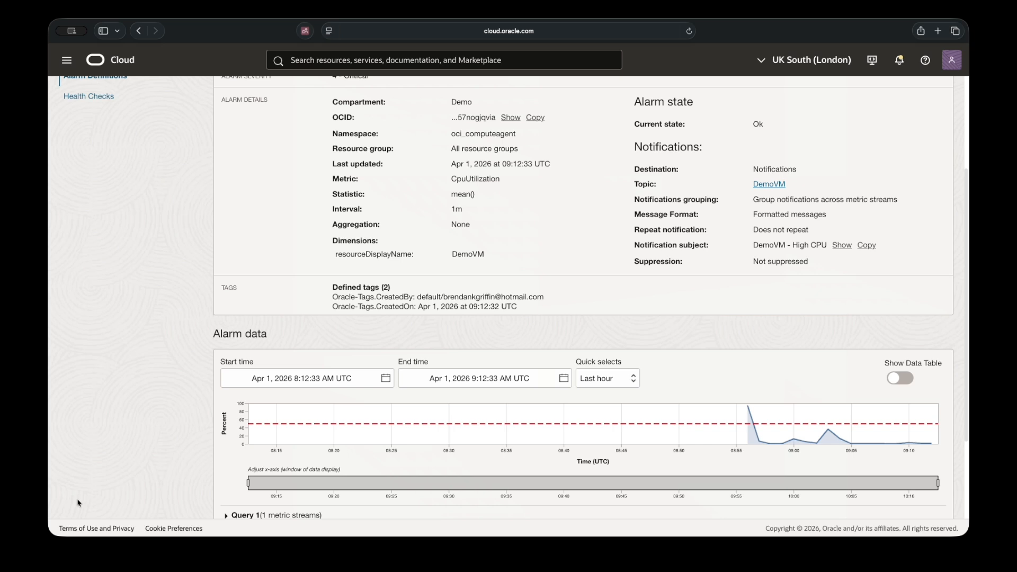
left_click(689, 31)
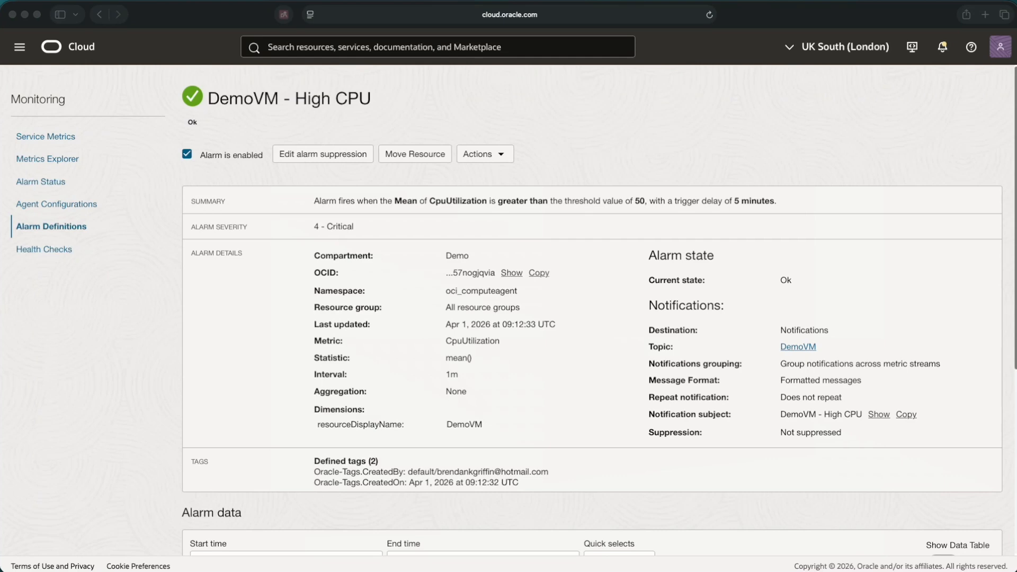
- Run 'yes > /dev/null &' on DemoVM in Termius and watch CPU hit 100% in htop
left_click(886, 571)
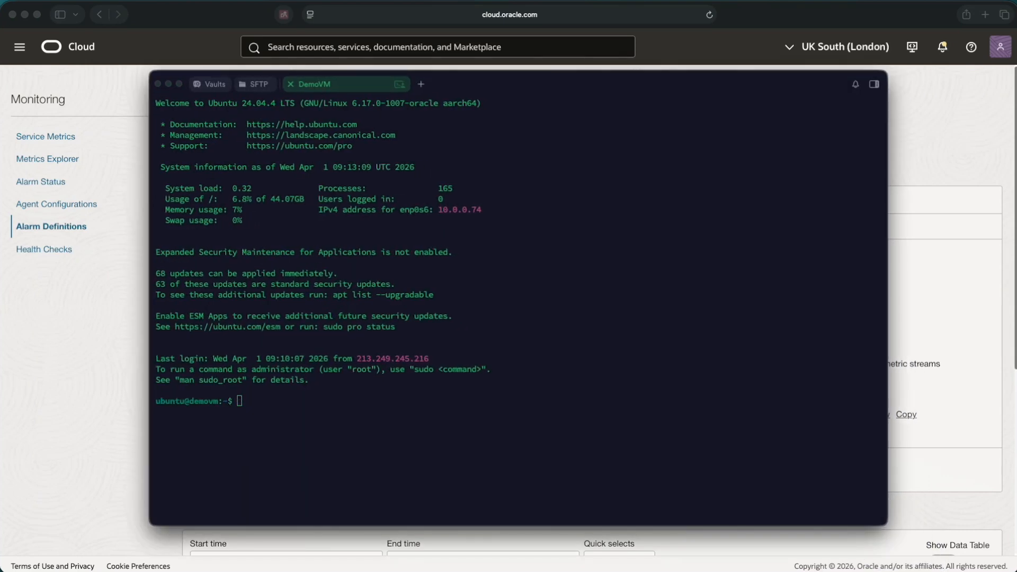
left_click(274, 402)
type("yes > /dev/null &")
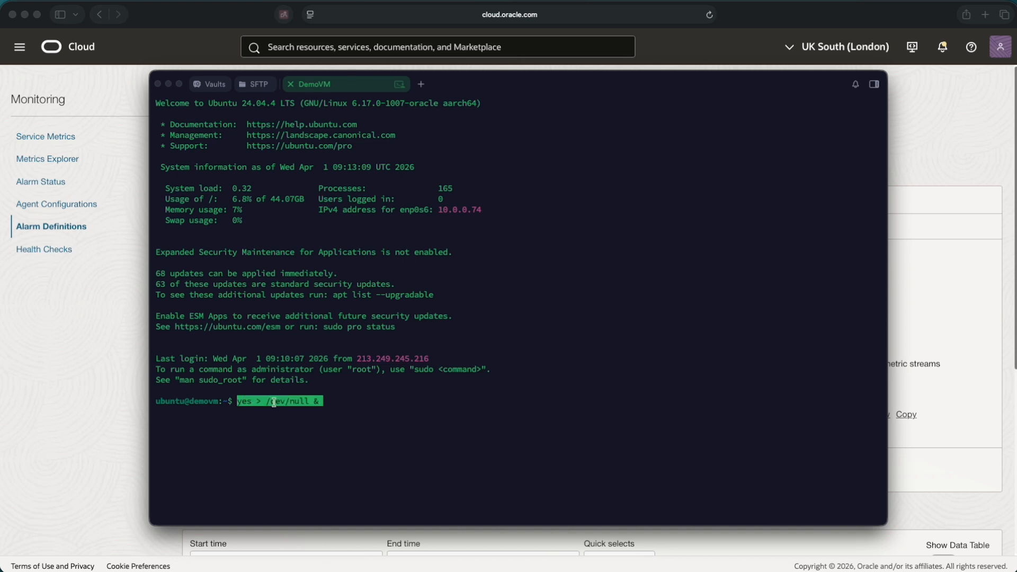
key("Return")
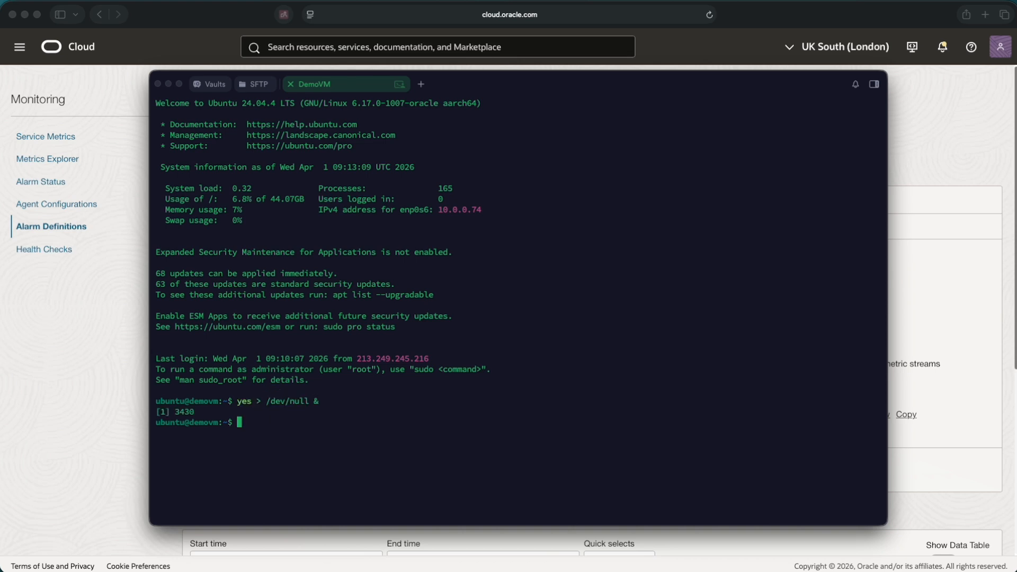
type("htop")
key("Return")
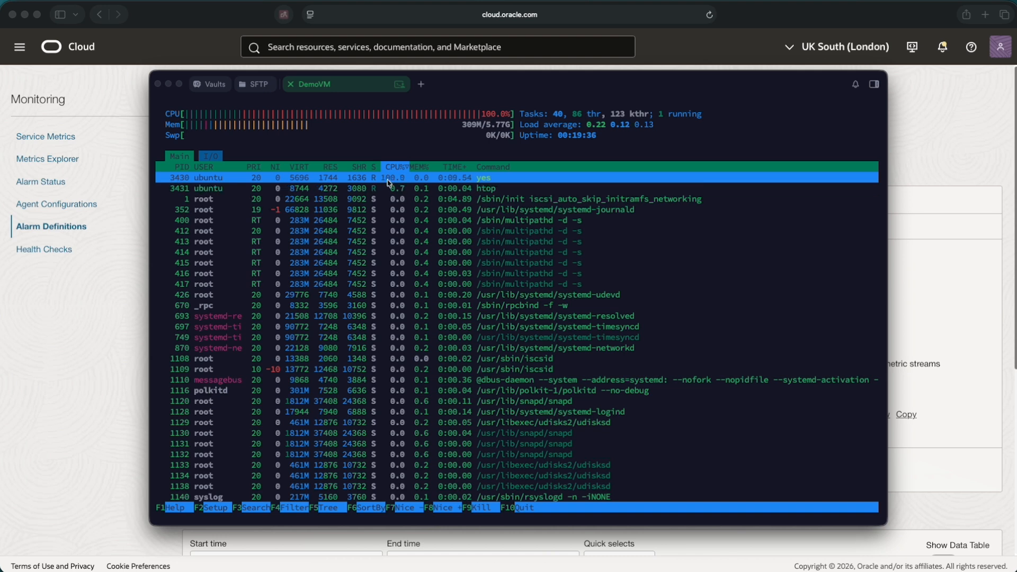
left_click(196, 12)
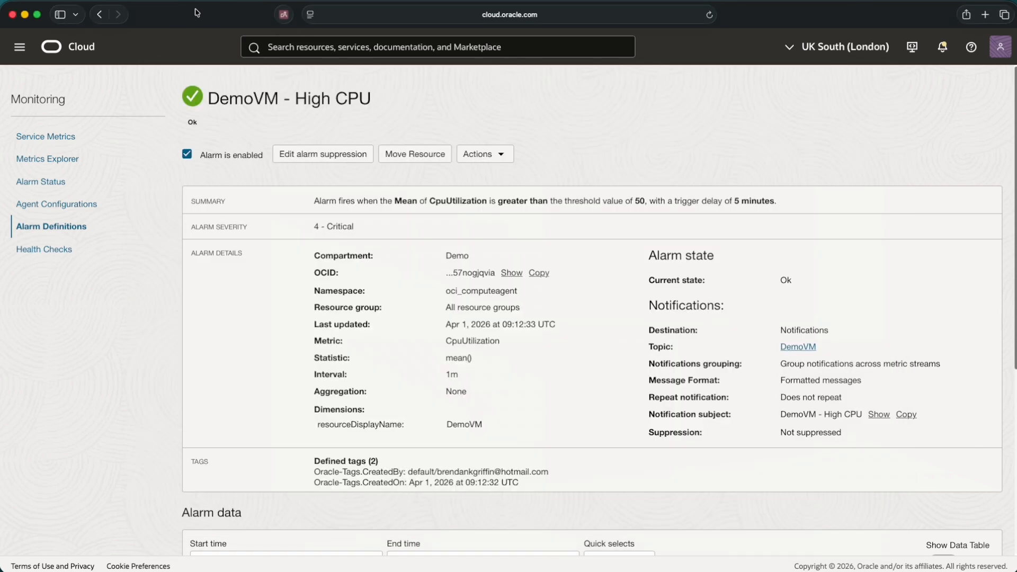
- Reload the alarm page to see DemoVM - High CPU now Firing
left_click(710, 16)
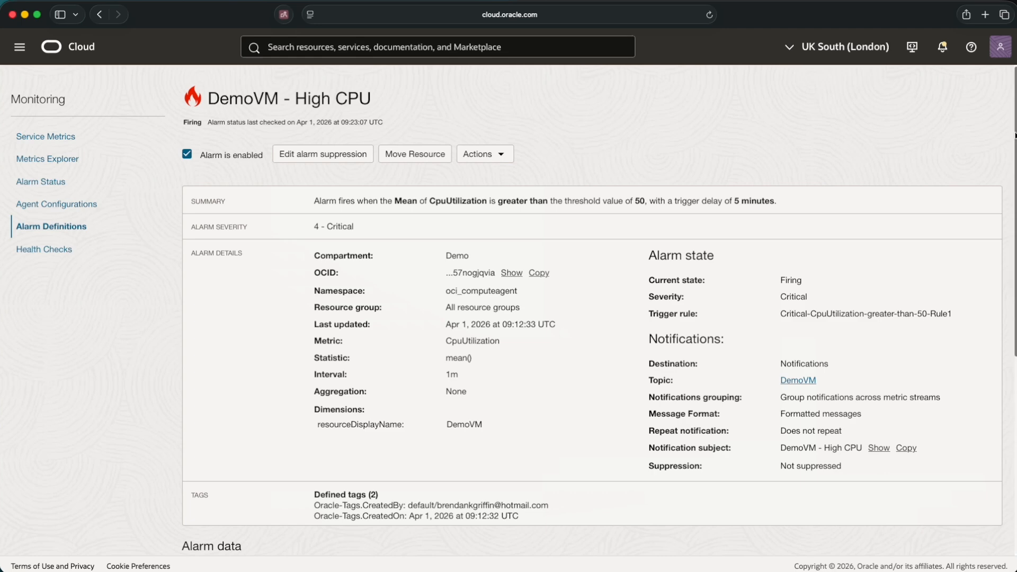
left_click_drag(1015, 136, 1012, 324)
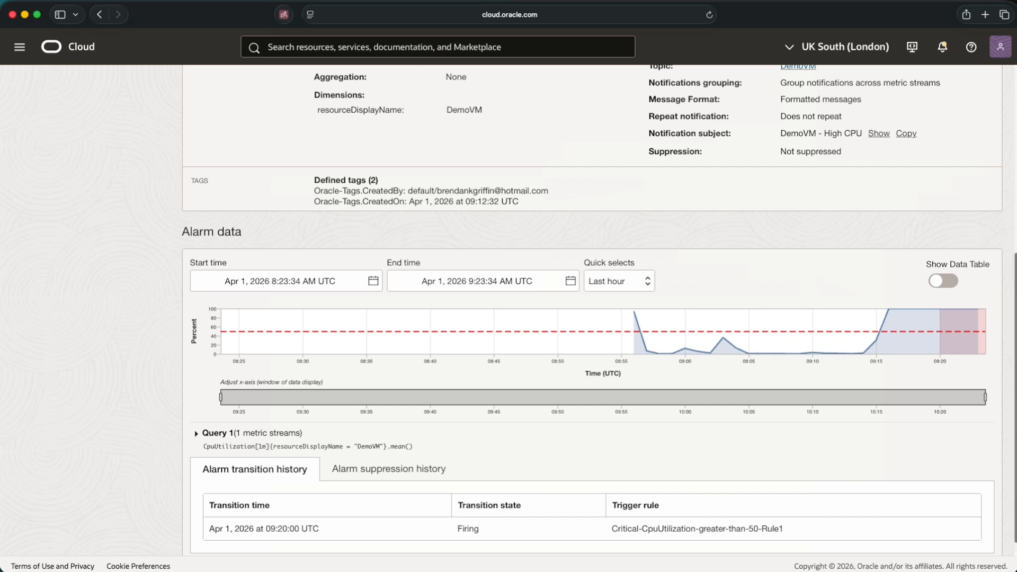
scroll(1009, 283, "down", 1)
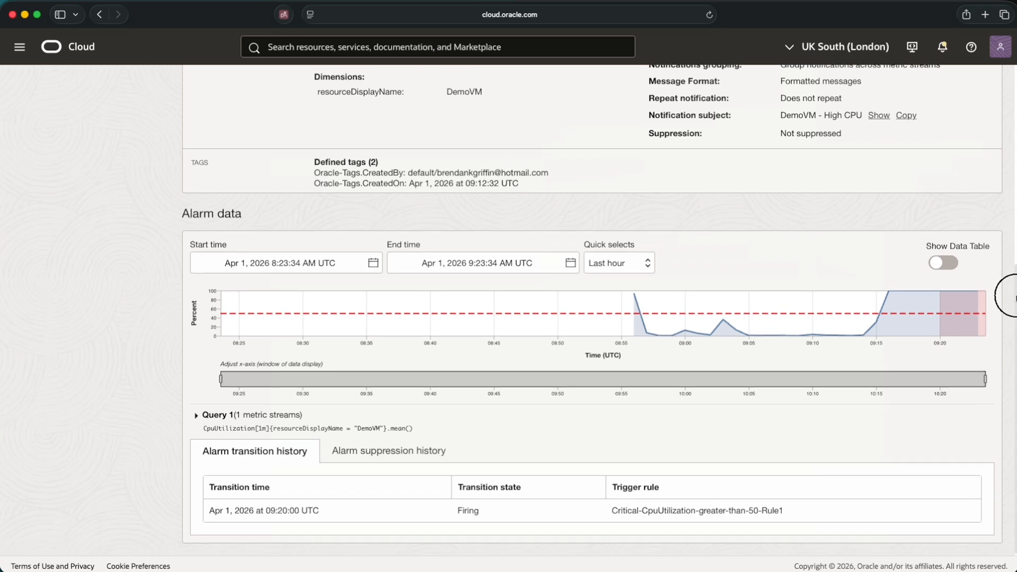
- Review the suppression history, then the transition history showing the 09:20 Firing transition
left_click(397, 451)
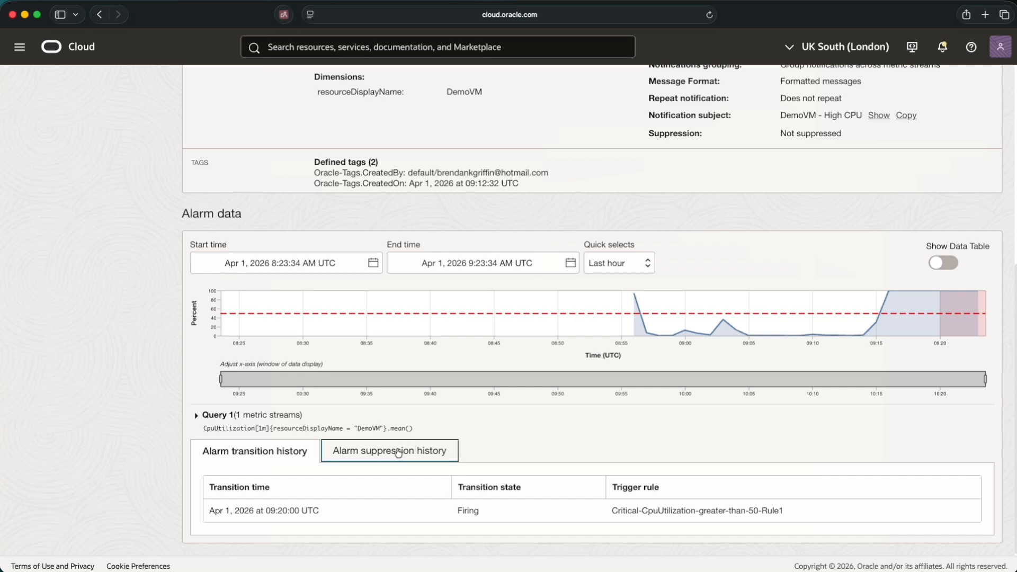
left_click(247, 455)
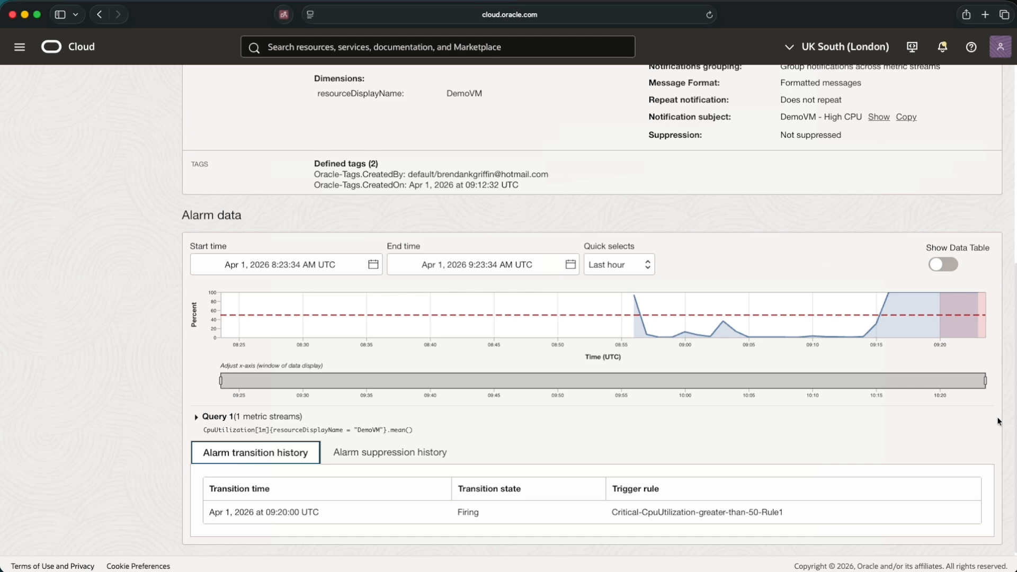
left_click(1016, 428)
left_click_drag(1016, 427, 996, 177)
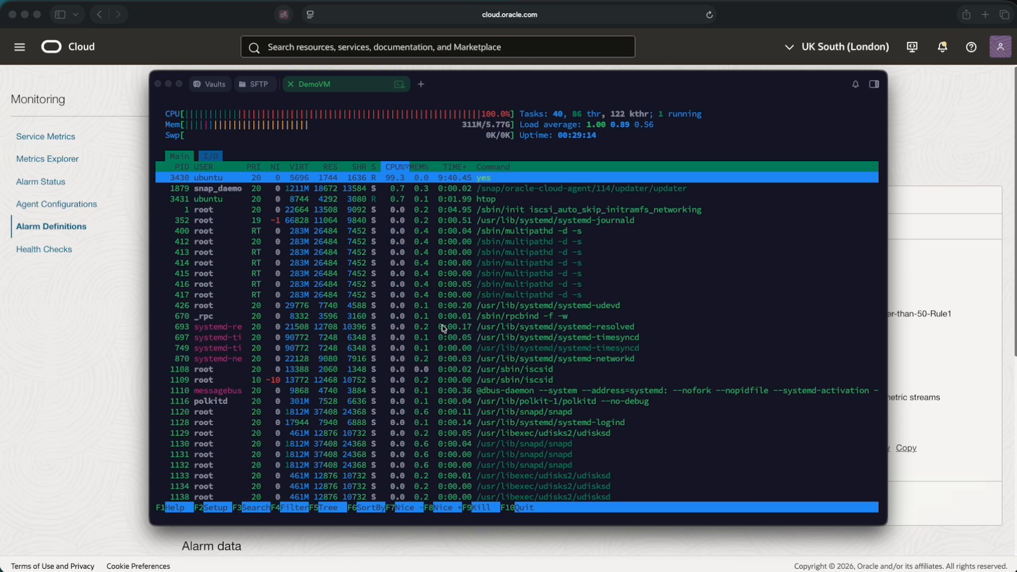
- Open a second SSH session to DemoVM from the saved hosts in Vaults
left_click(444, 328)
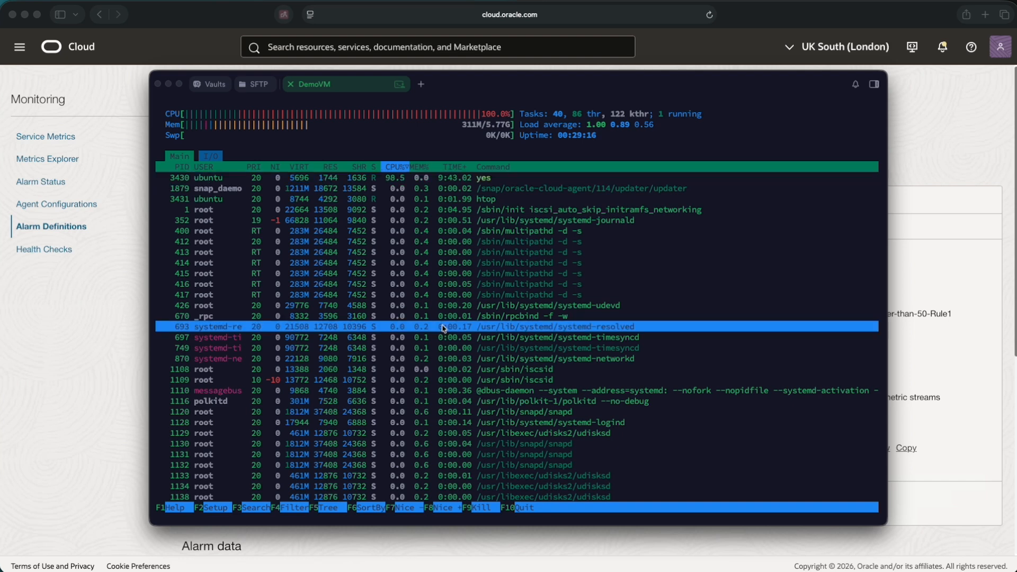
left_click(451, 350)
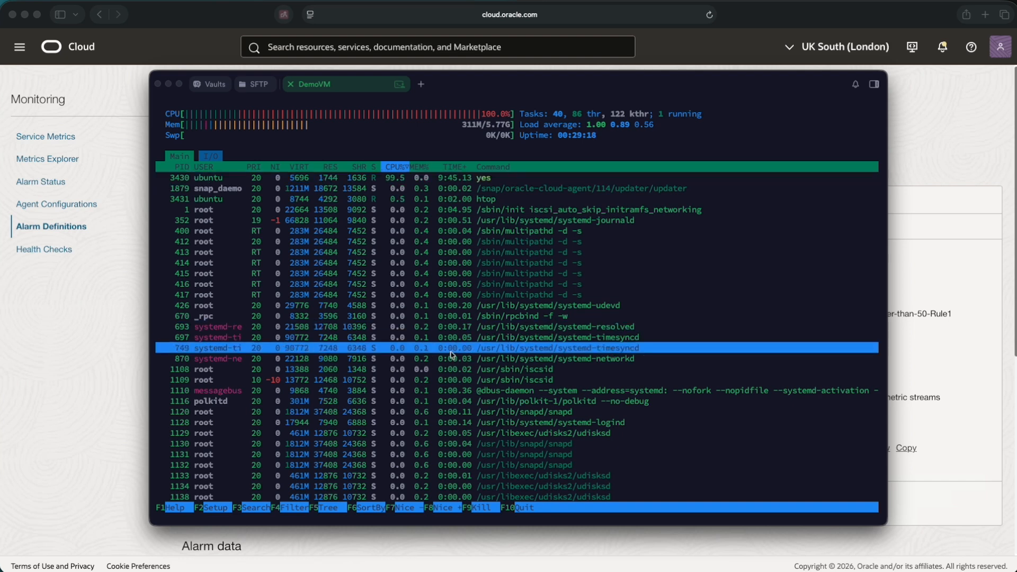
left_click(204, 86)
double_click(320, 200)
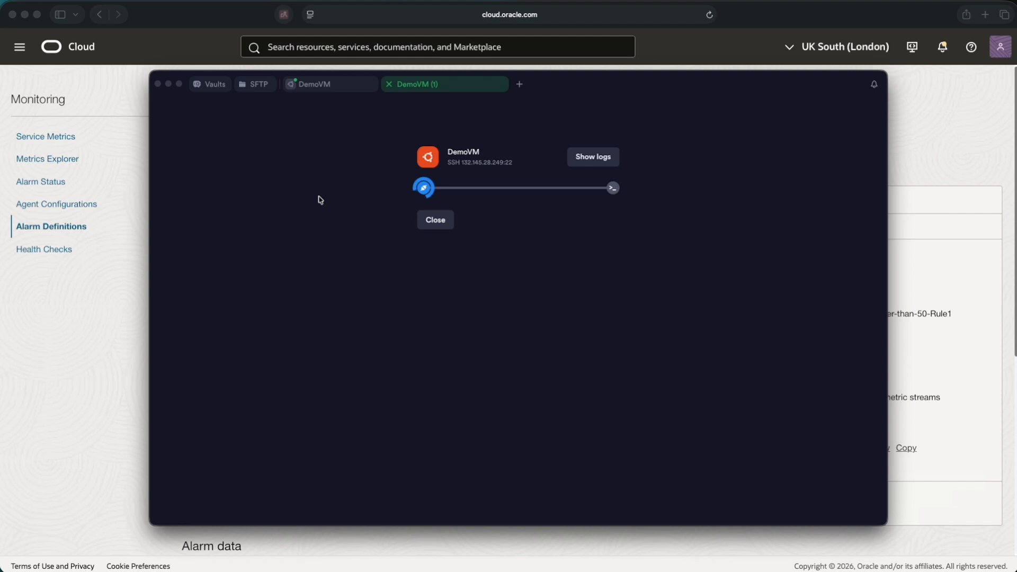
- Run 'killall yes' on DemoVM and confirm htop shows CPU dropping to about 0.7%
left_click(263, 414)
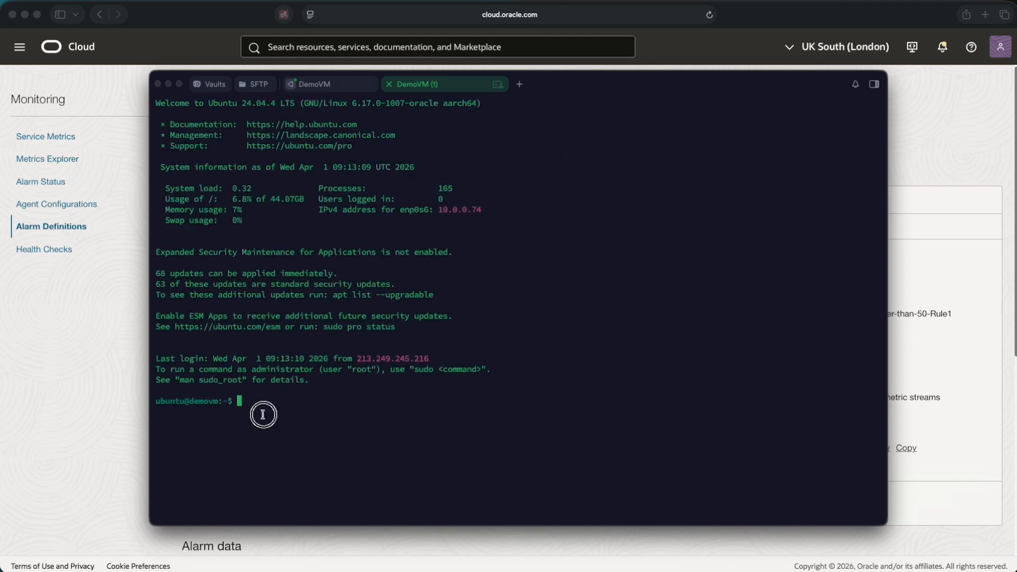
type("killall yes")
key("Return")
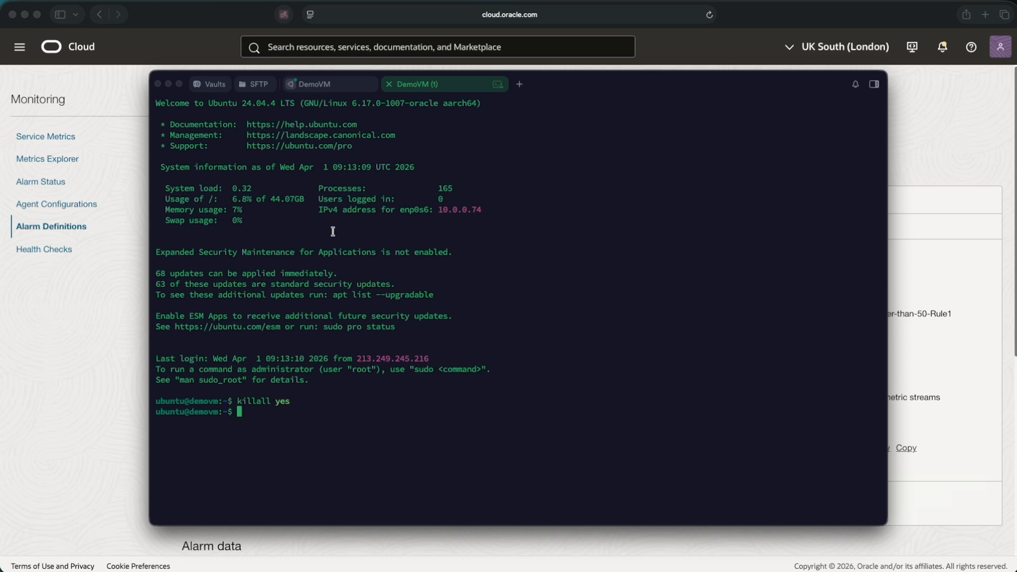
left_click(327, 86)
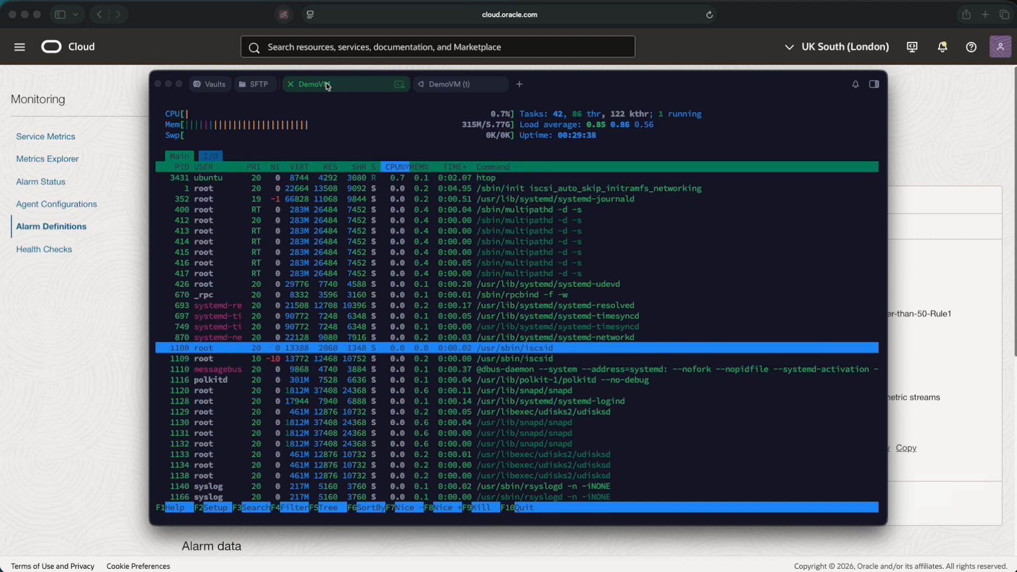
left_click(608, 41)
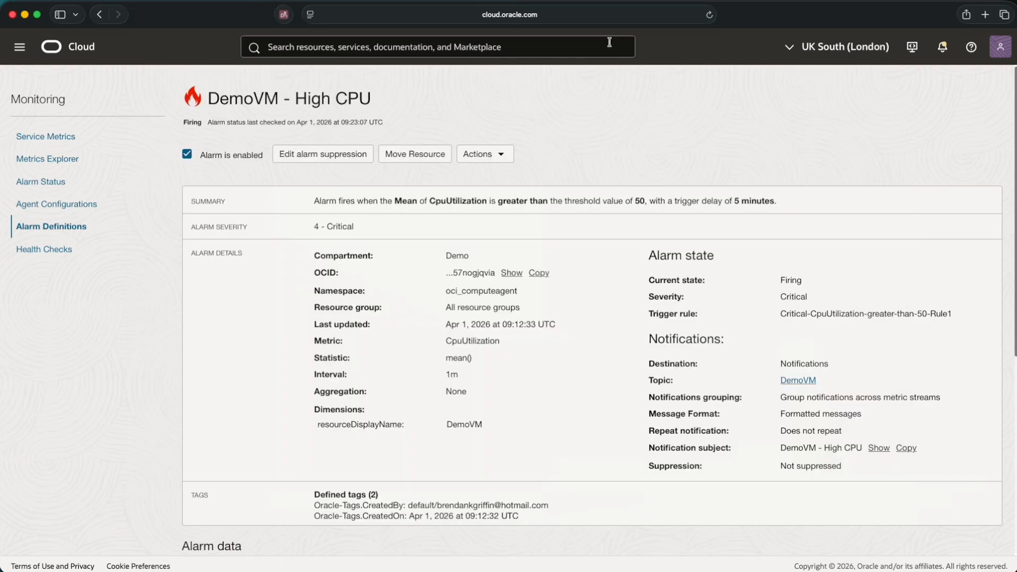
- Reload the alarm page and check the transition history for the 09:26 Ok entry after Firing
left_click(709, 14)
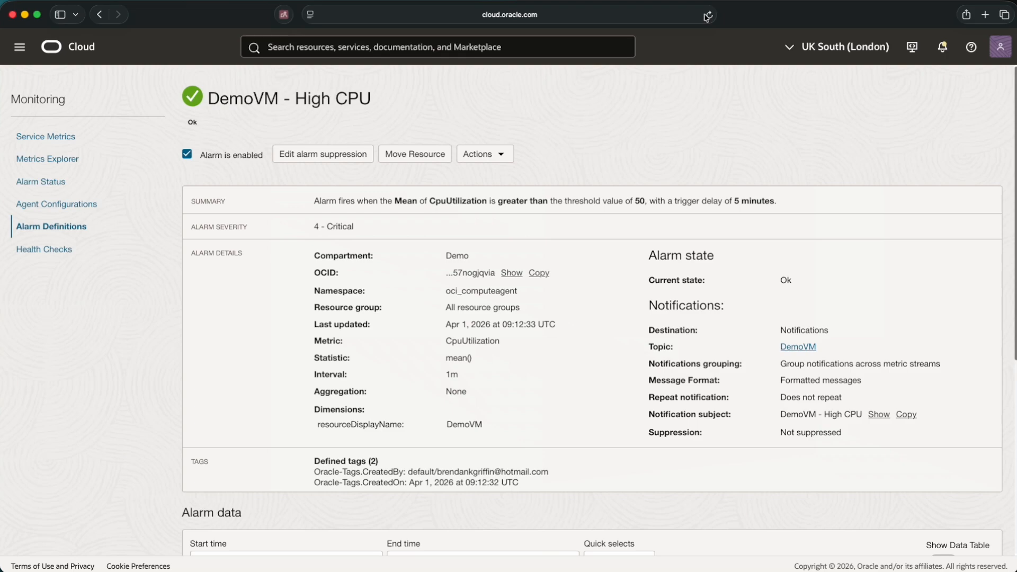
scroll(1009, 90, "down", 1)
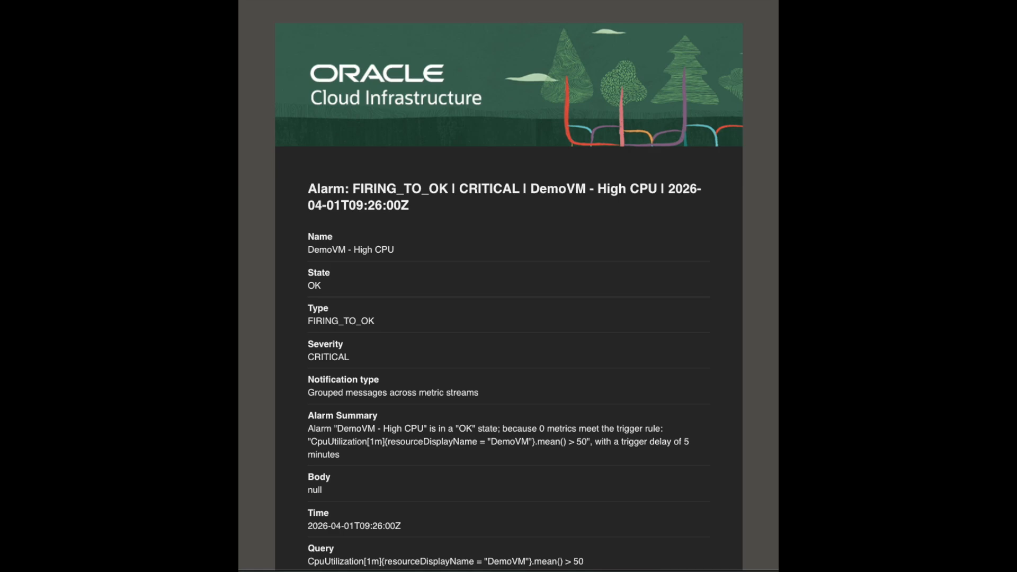
scroll(1006, 130, "down", 10)
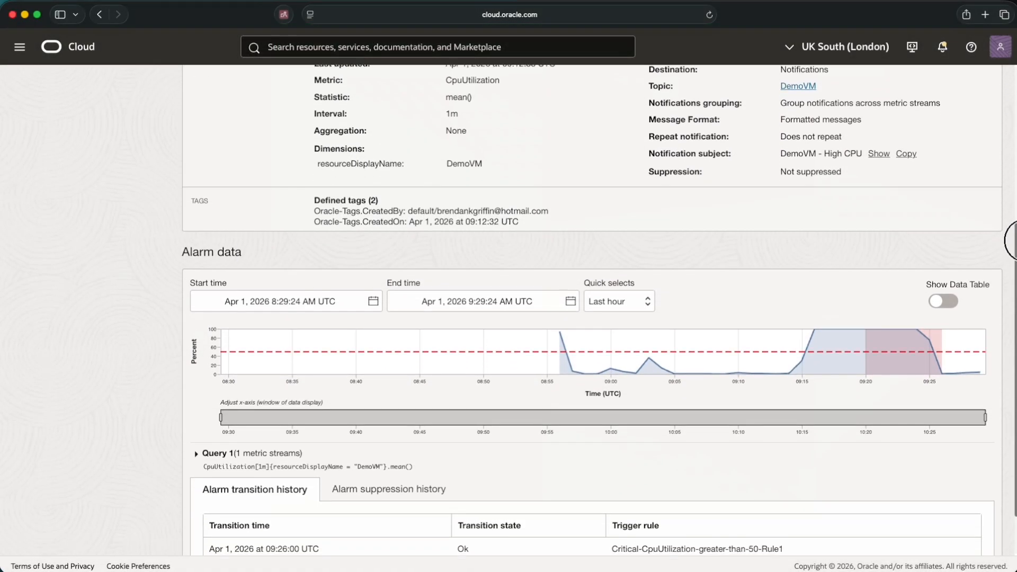
left_click_drag(1011, 240, 1012, 278)
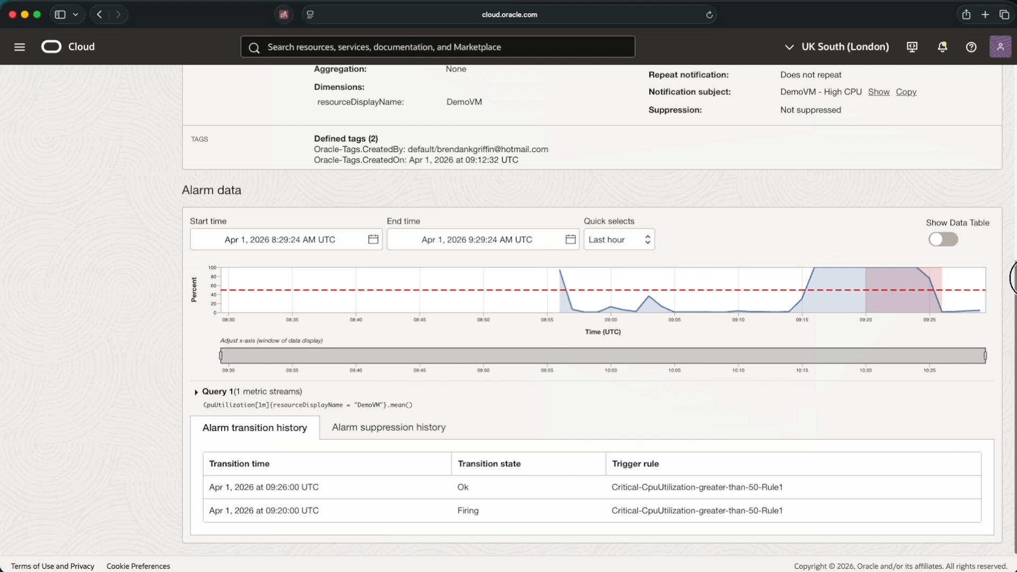